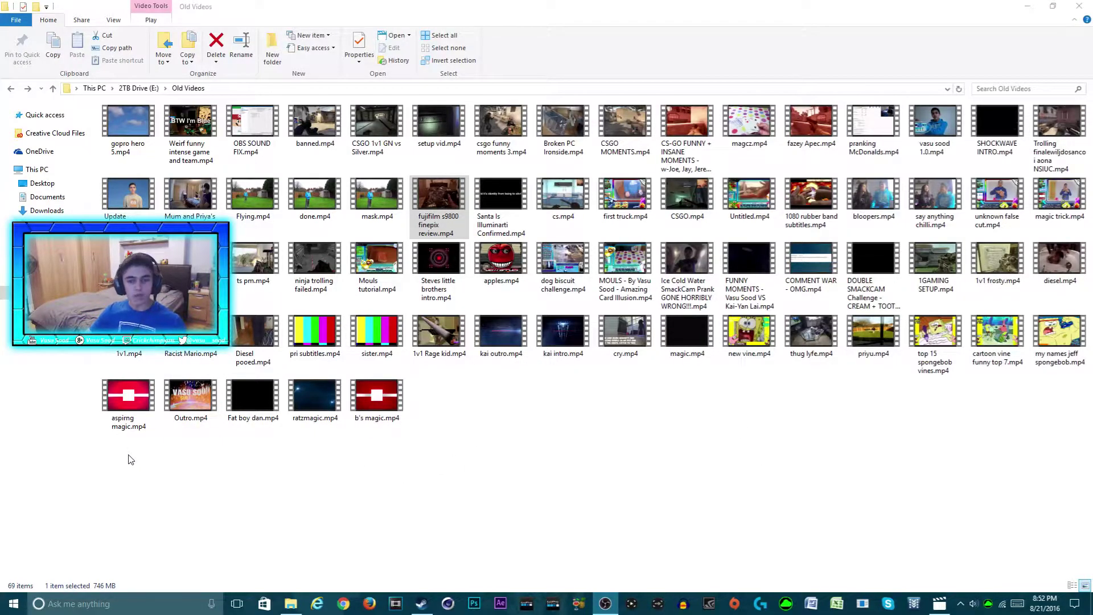
- Select all 69 Old Videos files and open them, starting the fujifilm s9800 review playback
{"action": "left_click", "coordinate": [131, 459]}
{"action": "key", "text": "ctrl+a"}
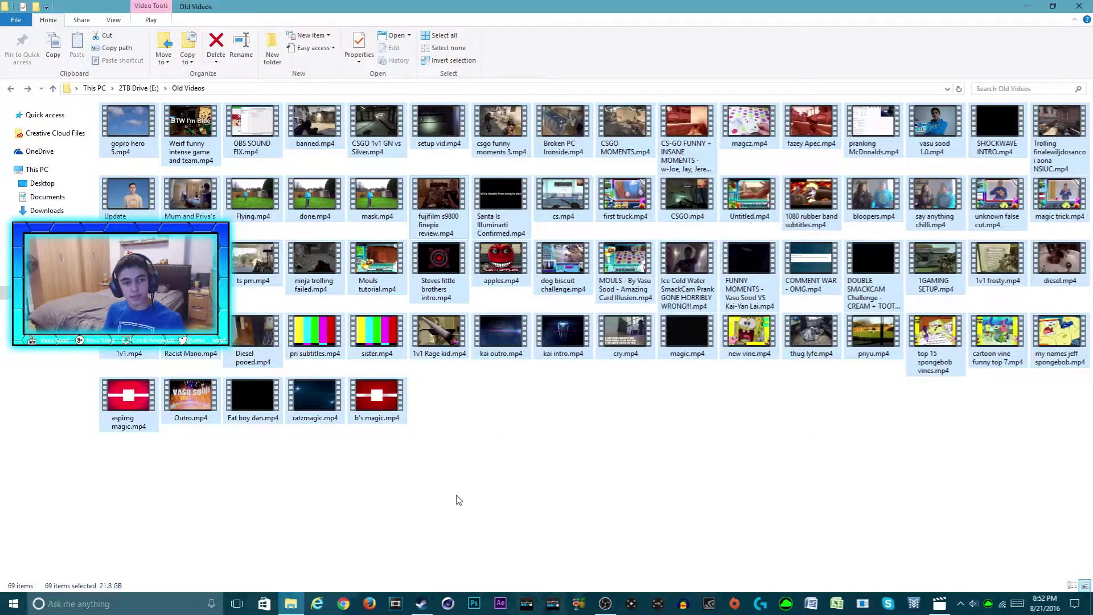
{"action": "key", "text": "Return"}
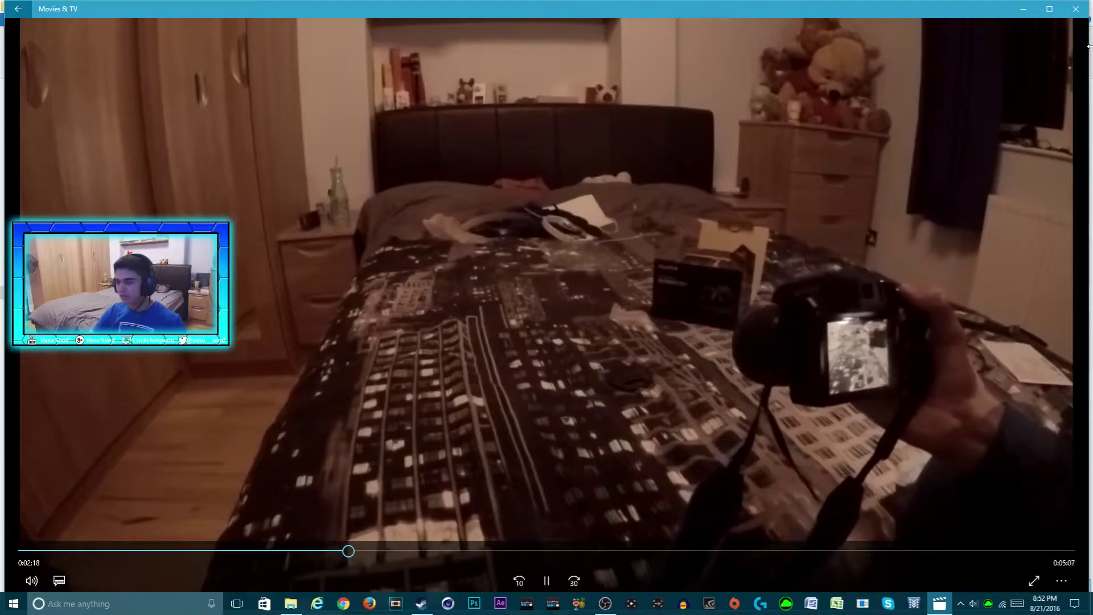
- Close Movies & TV and clear the file selection in the Old Videos folder
{"action": "left_click", "coordinate": [1074, 8]}
{"action": "left_click", "coordinate": [716, 484]}
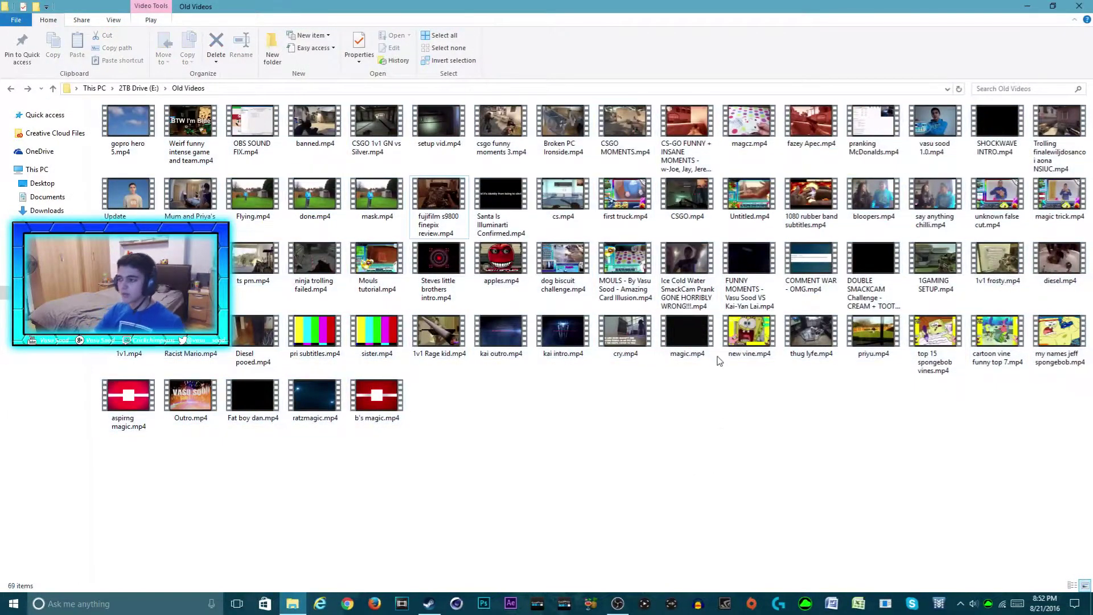
- Launch HandBrake and bring up its Output Files preferences
{"action": "left_click", "coordinate": [598, 609]}
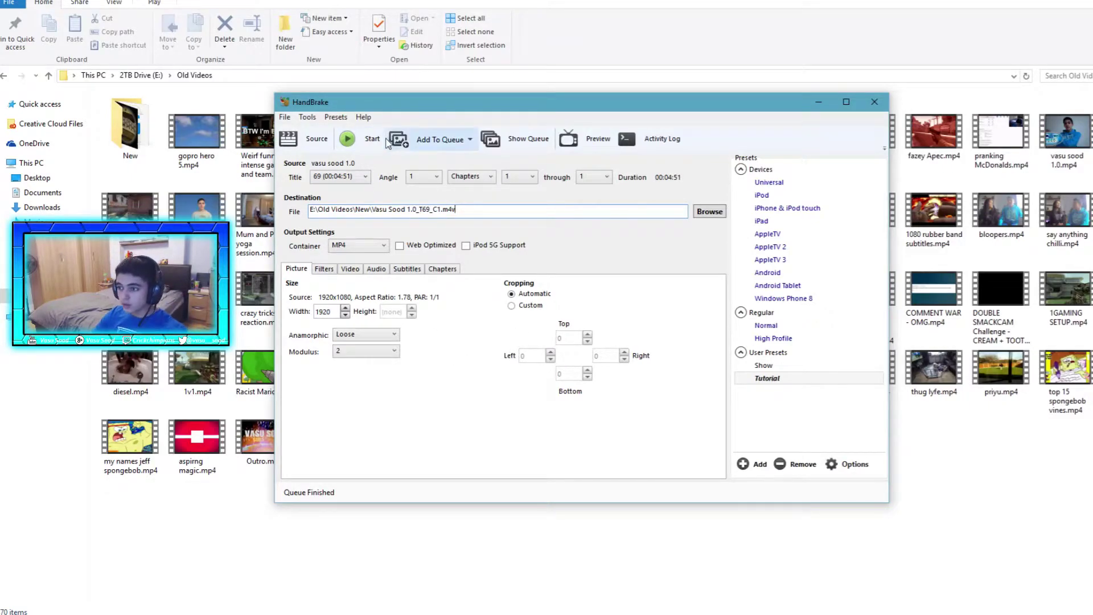
{"action": "left_click", "coordinate": [364, 121]}
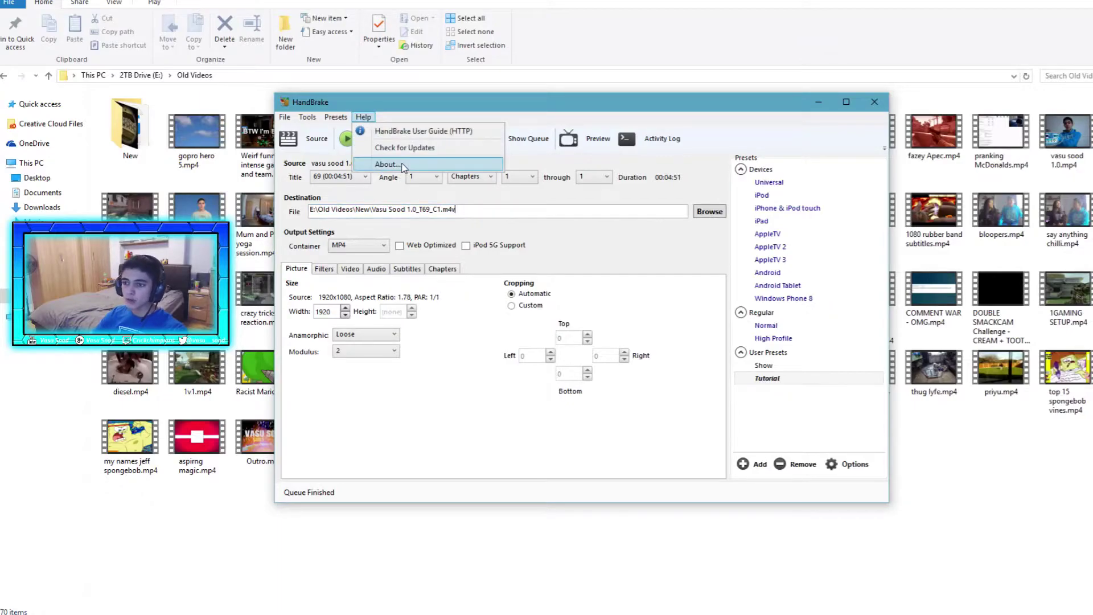
{"action": "left_click", "coordinate": [402, 167]}
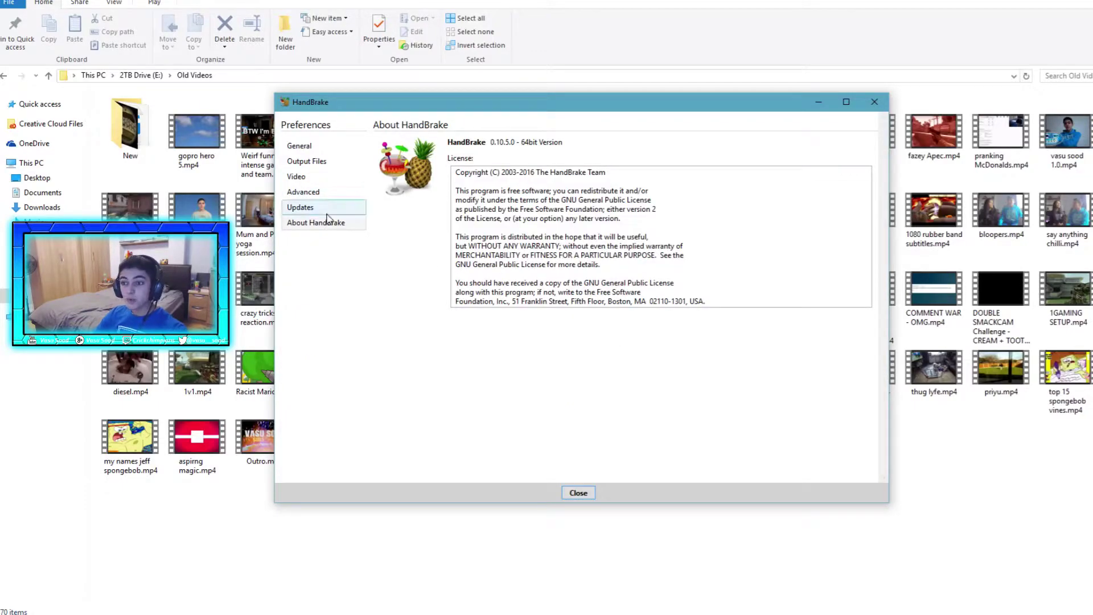
{"action": "left_click", "coordinate": [344, 161]}
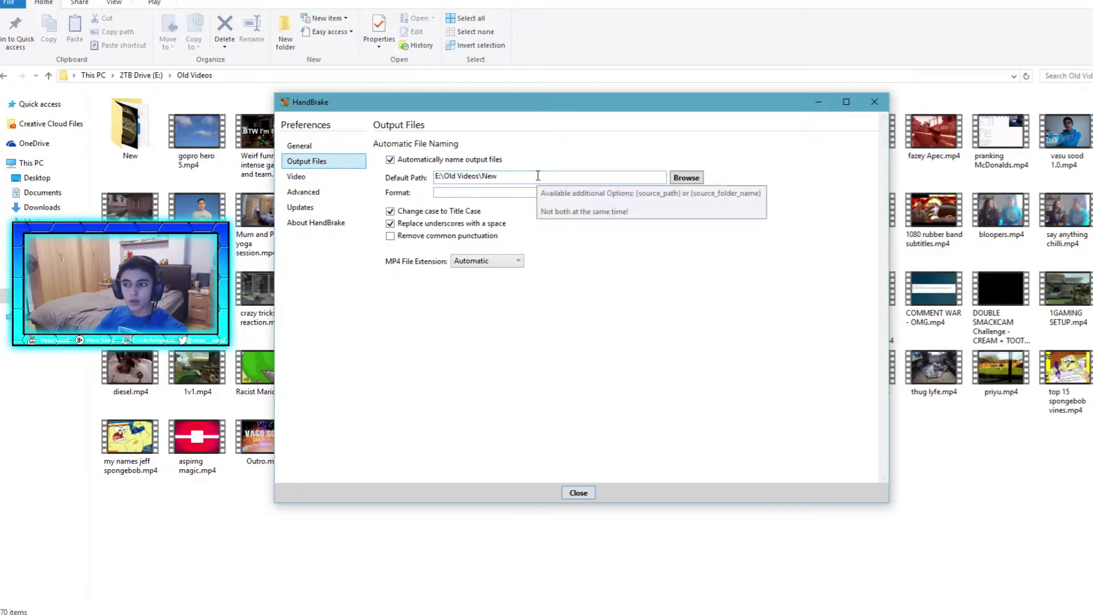
- Set the default output path to E:\Old Videos\New and close preferences
{"action": "left_click", "coordinate": [686, 177]}
{"action": "left_click", "coordinate": [472, 141]}
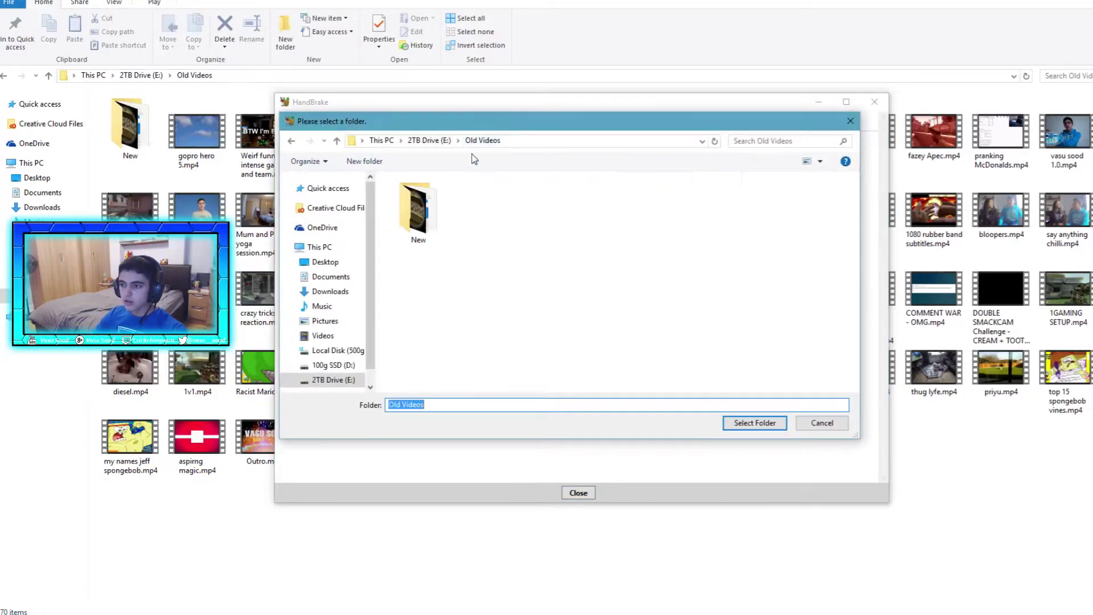
{"action": "left_click", "coordinate": [423, 146]}
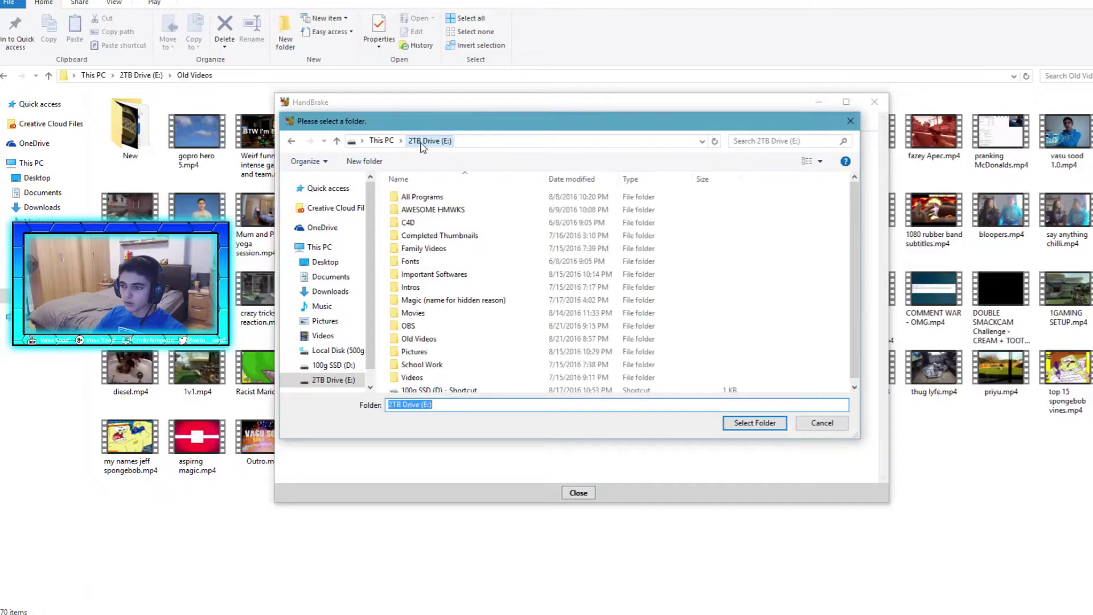
{"action": "double_click", "coordinate": [446, 340]}
{"action": "left_click", "coordinate": [432, 218]}
{"action": "double_click", "coordinate": [433, 218]}
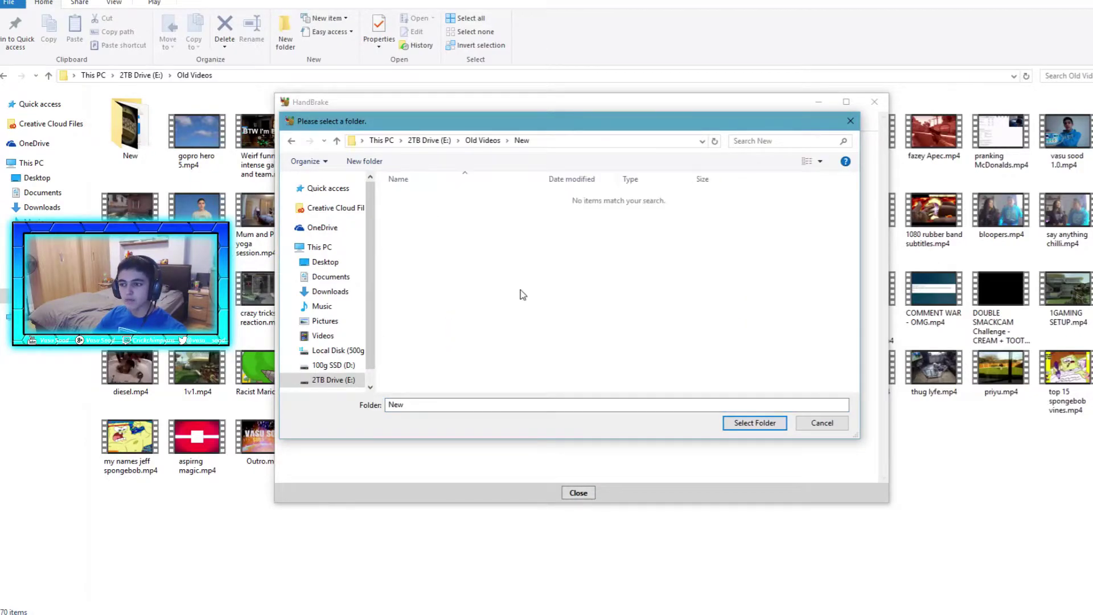
{"action": "left_click", "coordinate": [760, 424]}
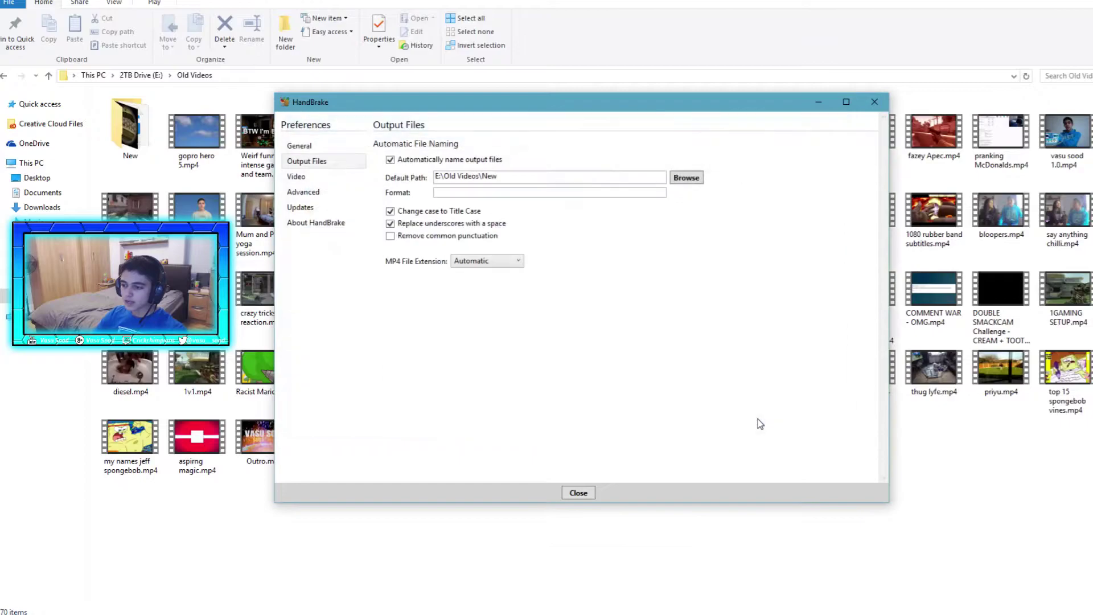
{"action": "left_click", "coordinate": [578, 493]}
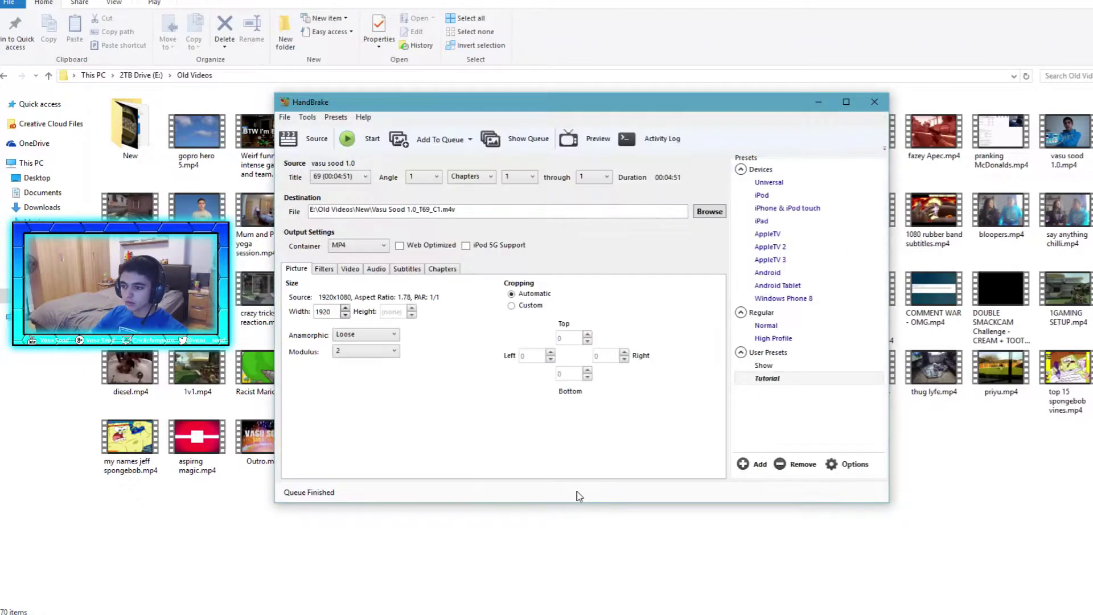
- Save the 1920x1080 Tutorial preset settings as a new user preset 'Tutorial compress'
{"action": "left_click", "coordinate": [784, 378]}
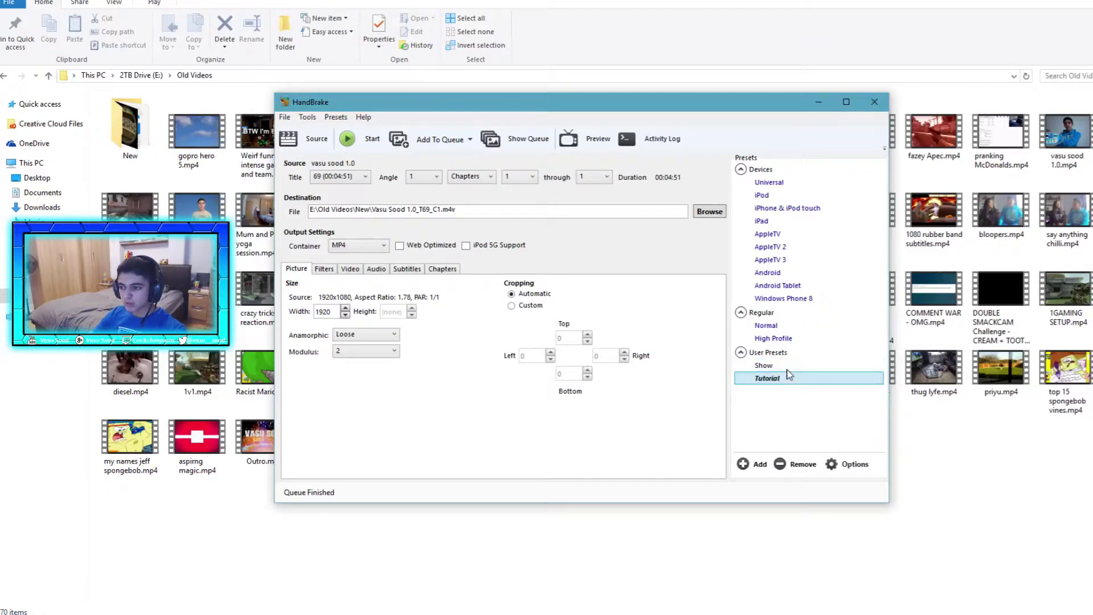
{"action": "left_click", "coordinate": [841, 464]}
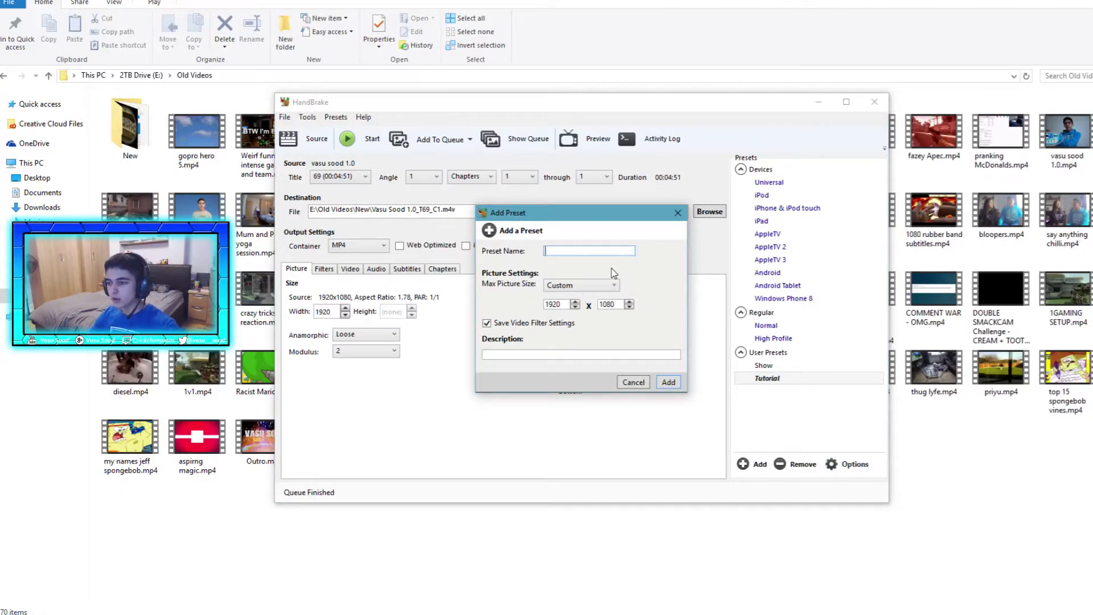
{"action": "type", "text": "Tutorial"}
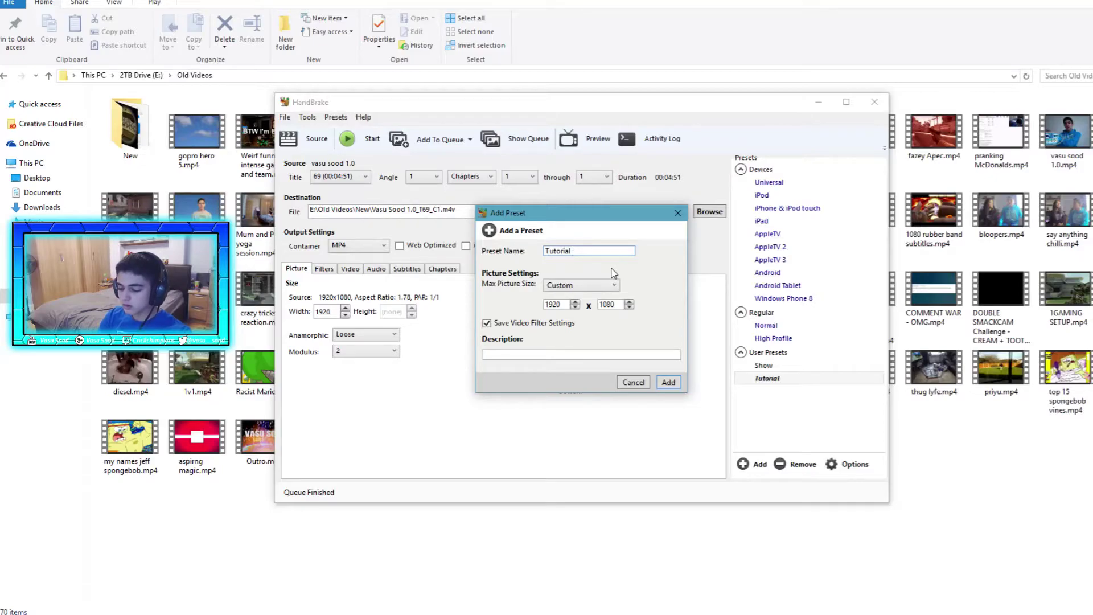
{"action": "type", "text": " compress"}
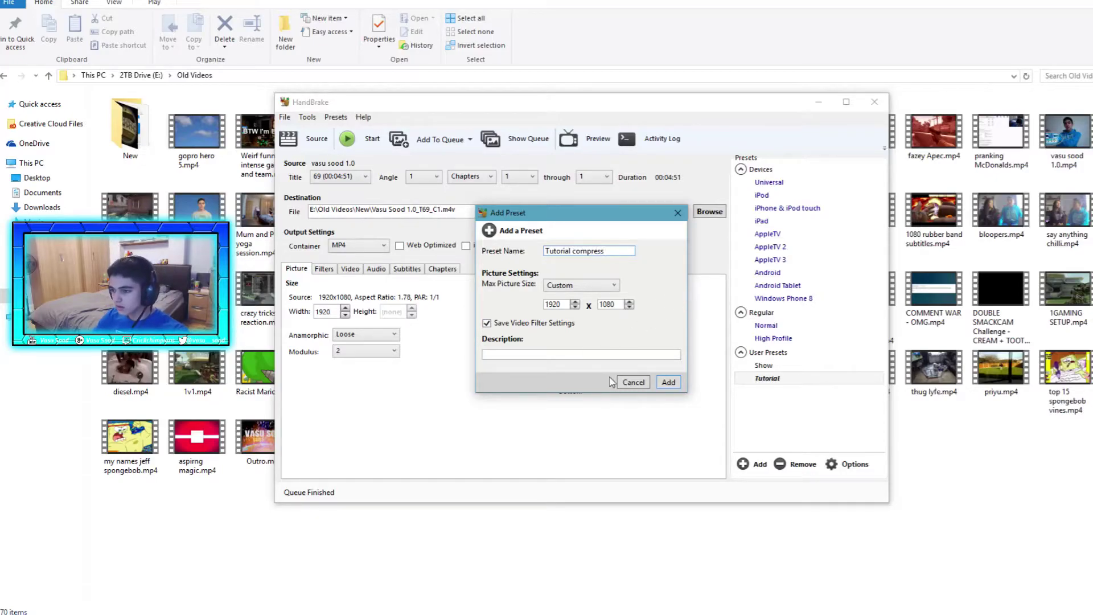
{"action": "left_click", "coordinate": [662, 385]}
{"action": "left_click", "coordinate": [766, 392]}
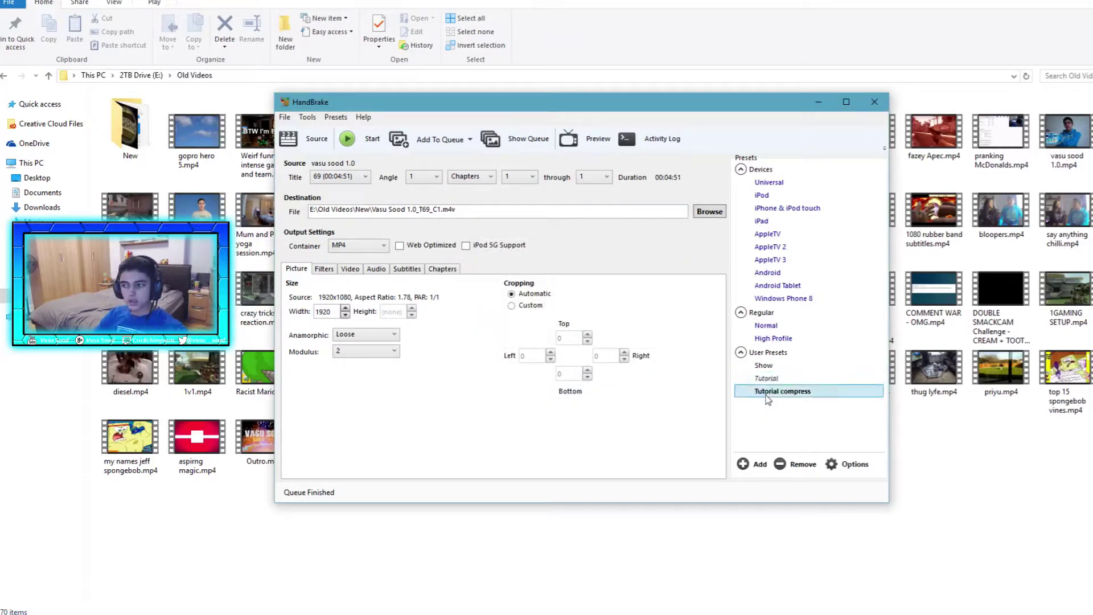
- Load the E:\Old Videos folder as source, with title 1 '1080 rubber band subtitles'
{"action": "left_click", "coordinate": [312, 141]}
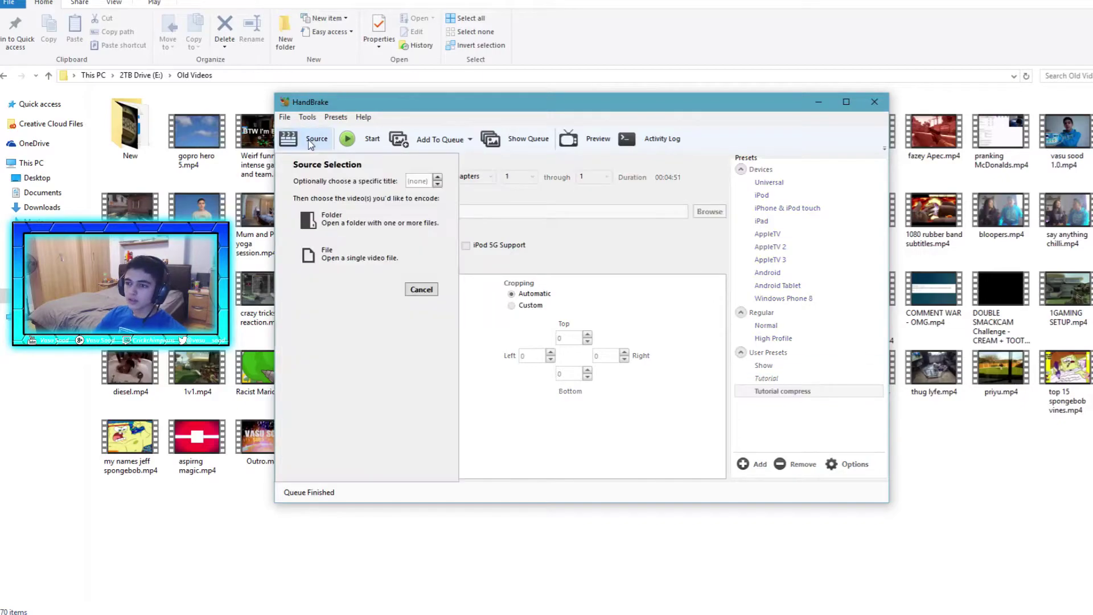
{"action": "left_click", "coordinate": [341, 219]}
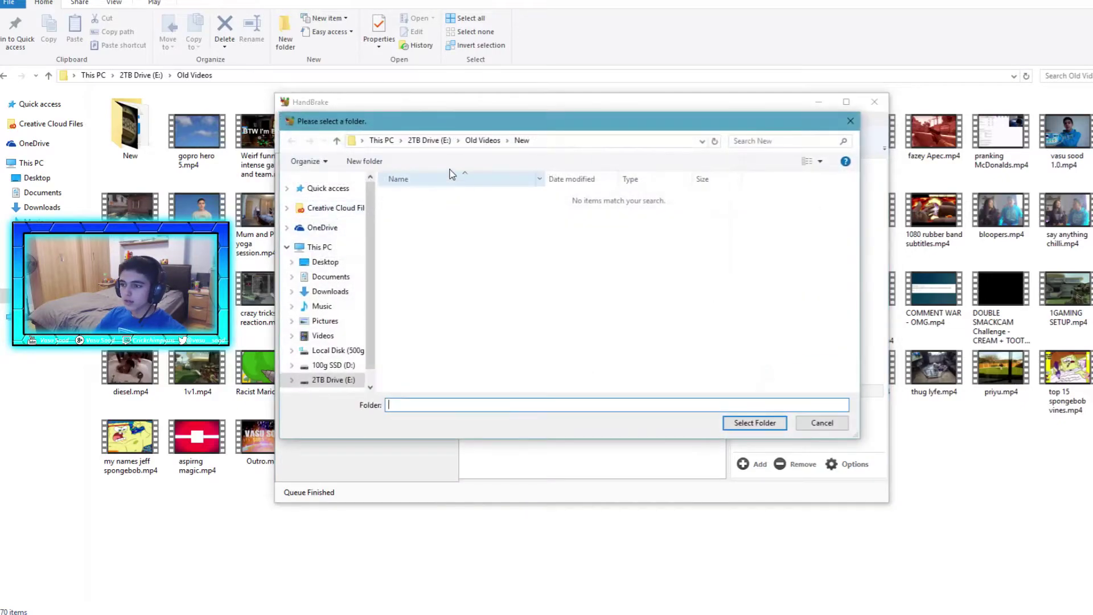
{"action": "left_click", "coordinate": [481, 141]}
{"action": "left_click", "coordinate": [429, 141]}
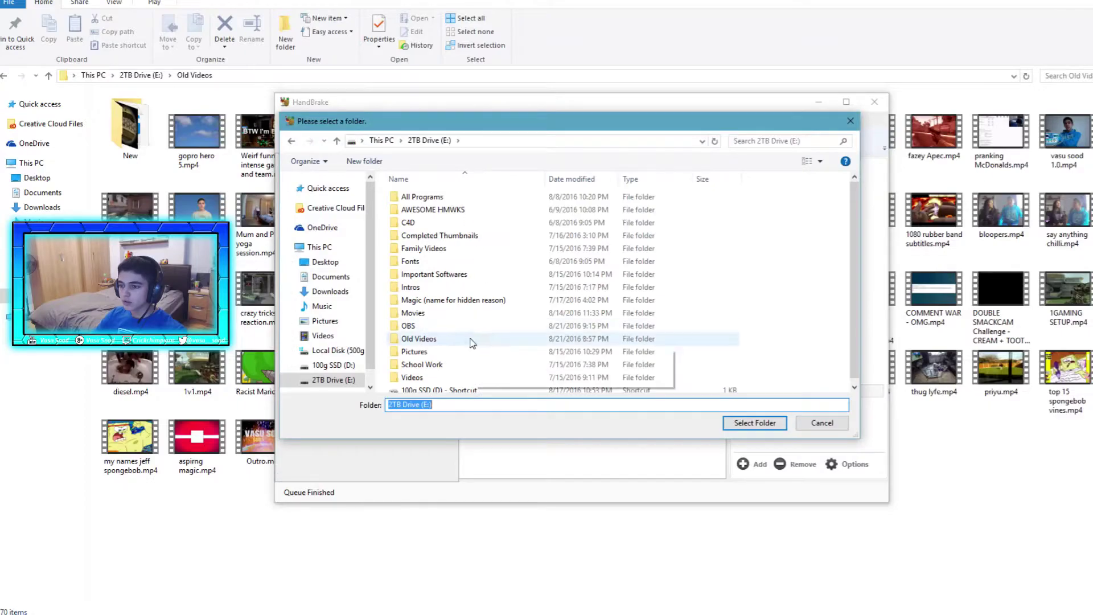
{"action": "double_click", "coordinate": [433, 337]}
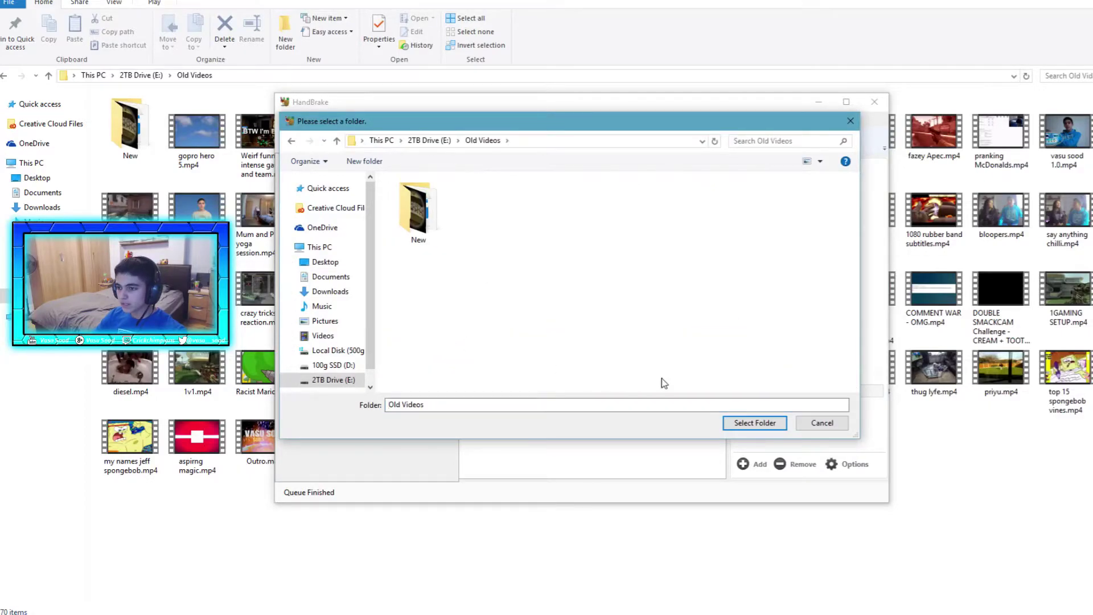
{"action": "left_click", "coordinate": [753, 423]}
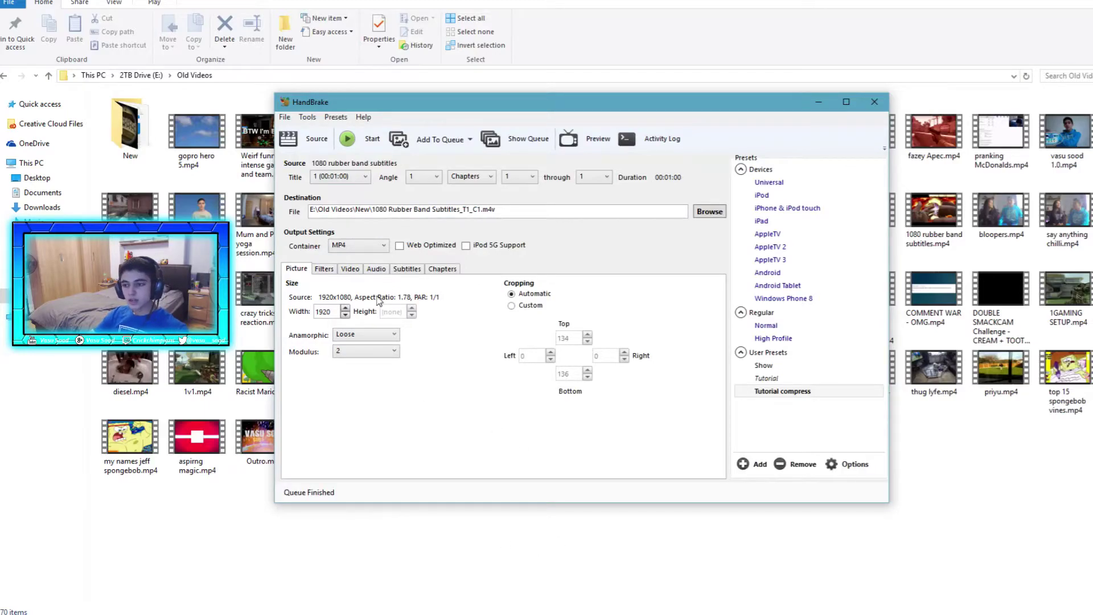
- Reduce the audio to a single English AAC track at 112 kbps bitrate
{"action": "left_click", "coordinate": [350, 269]}
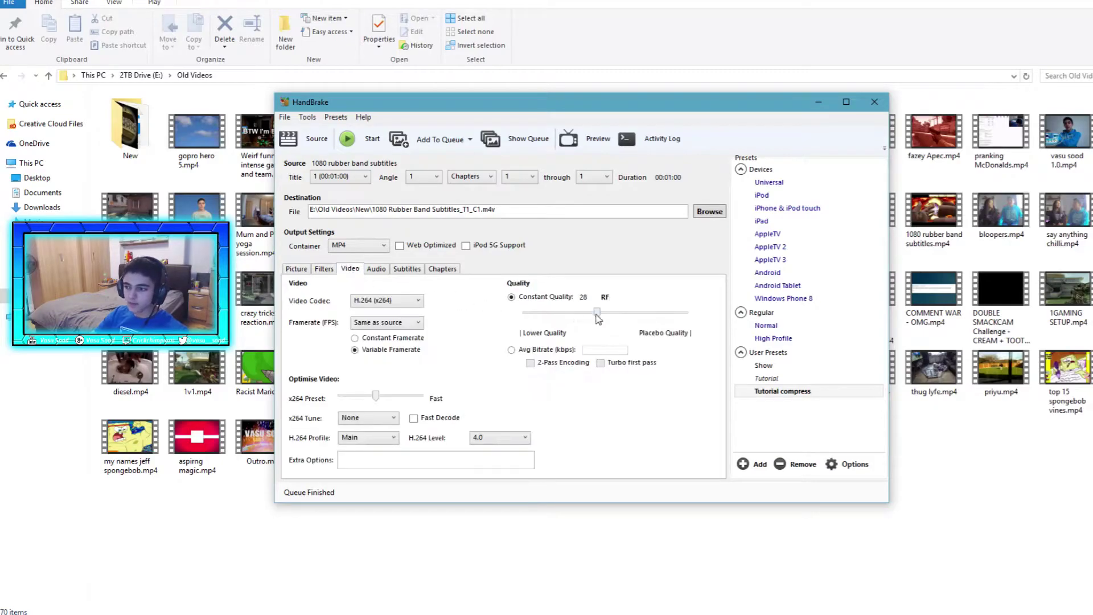
{"action": "left_click", "coordinate": [378, 270]}
{"action": "left_click", "coordinate": [547, 328]}
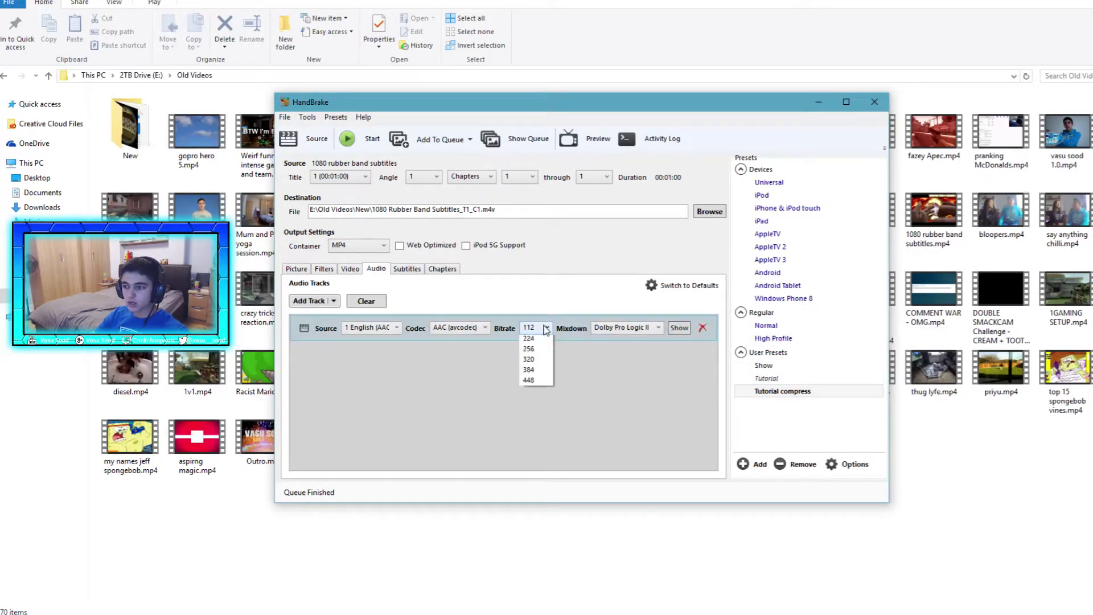
{"action": "left_click", "coordinate": [610, 404]}
{"action": "left_click", "coordinate": [318, 302]}
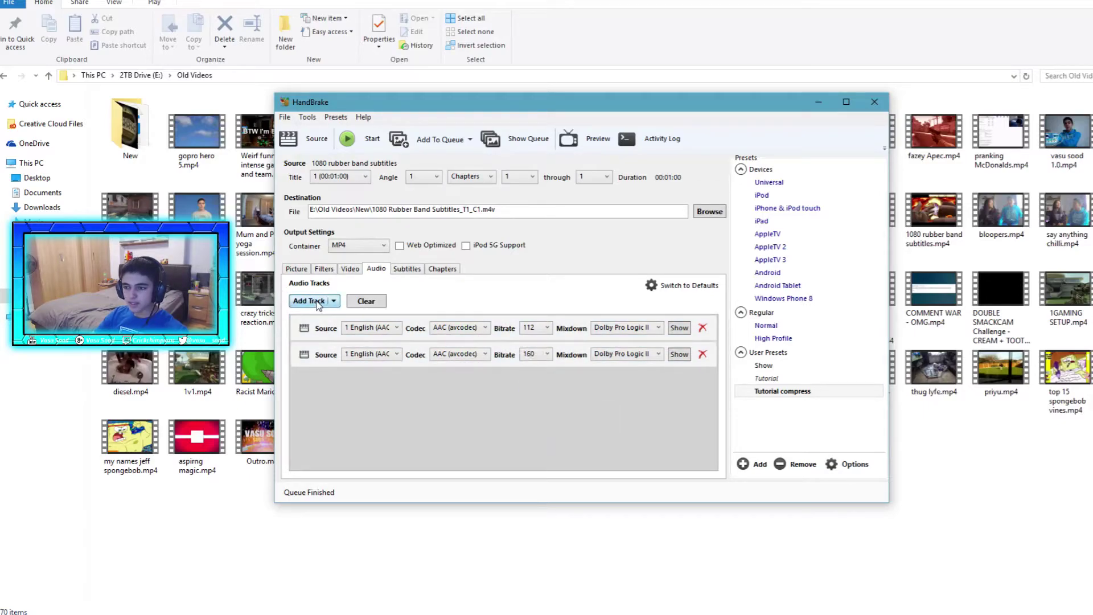
{"action": "left_click", "coordinate": [703, 328]}
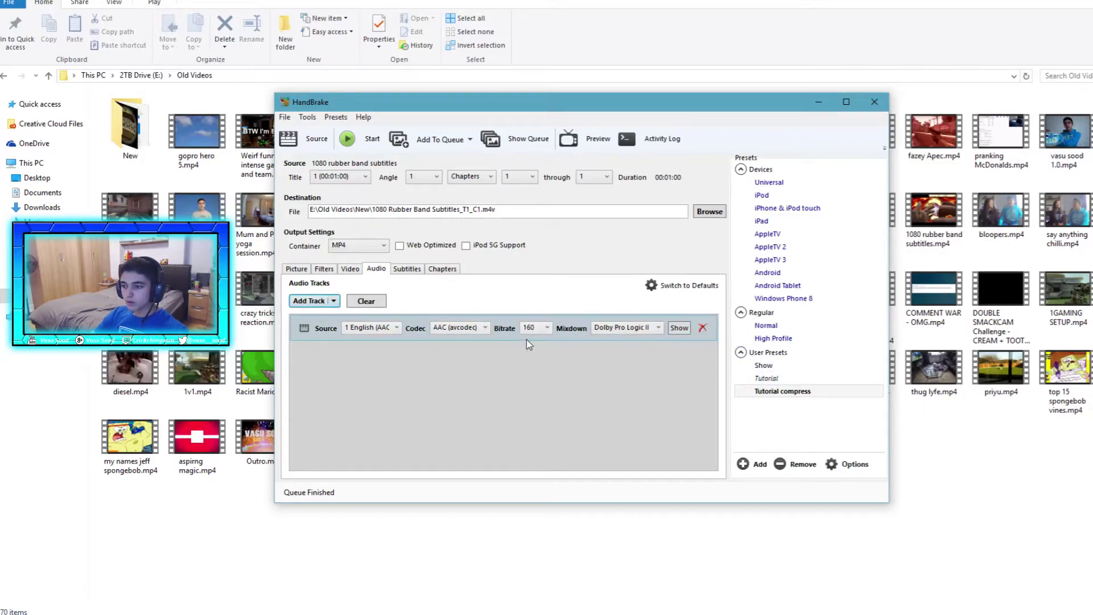
{"action": "left_click", "coordinate": [534, 329]}
{"action": "left_click", "coordinate": [533, 373]}
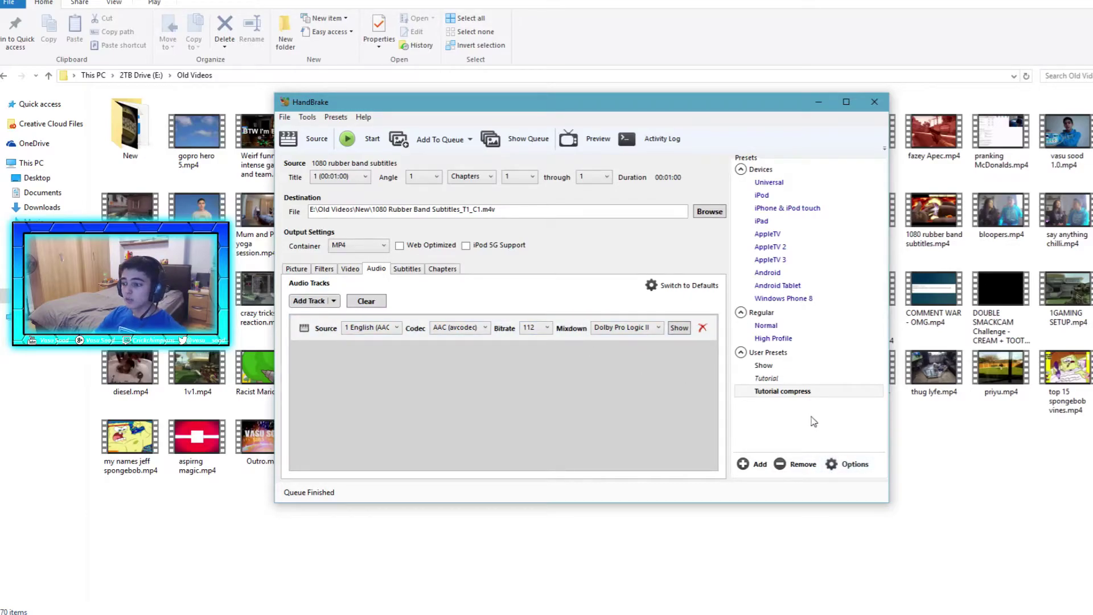
{"action": "left_click", "coordinate": [802, 392]}
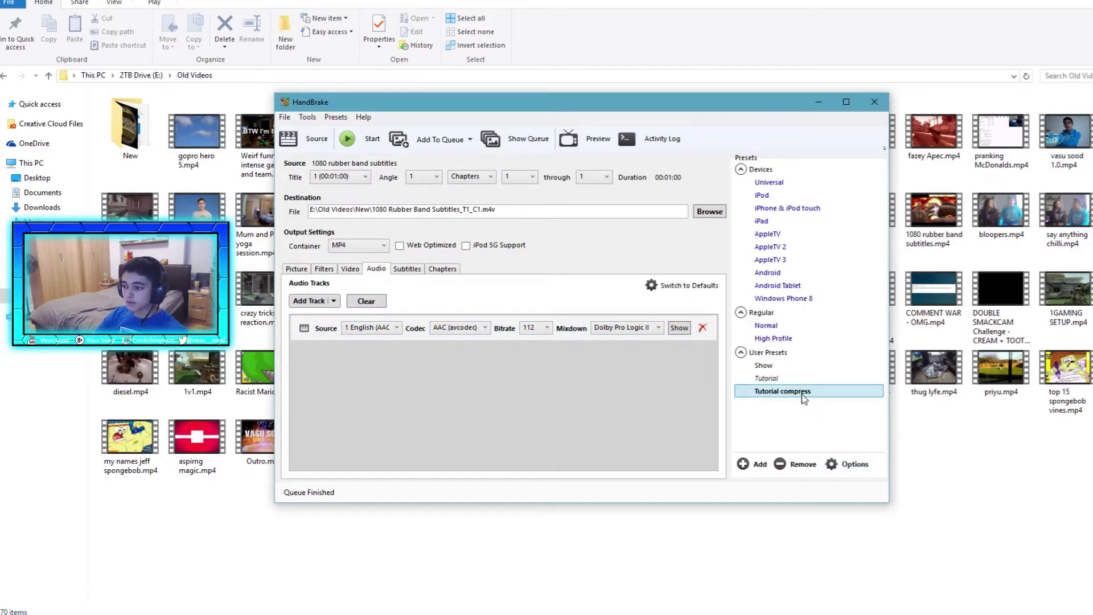
- Make Tutorial compress the default preset
{"action": "left_click", "coordinate": [854, 466]}
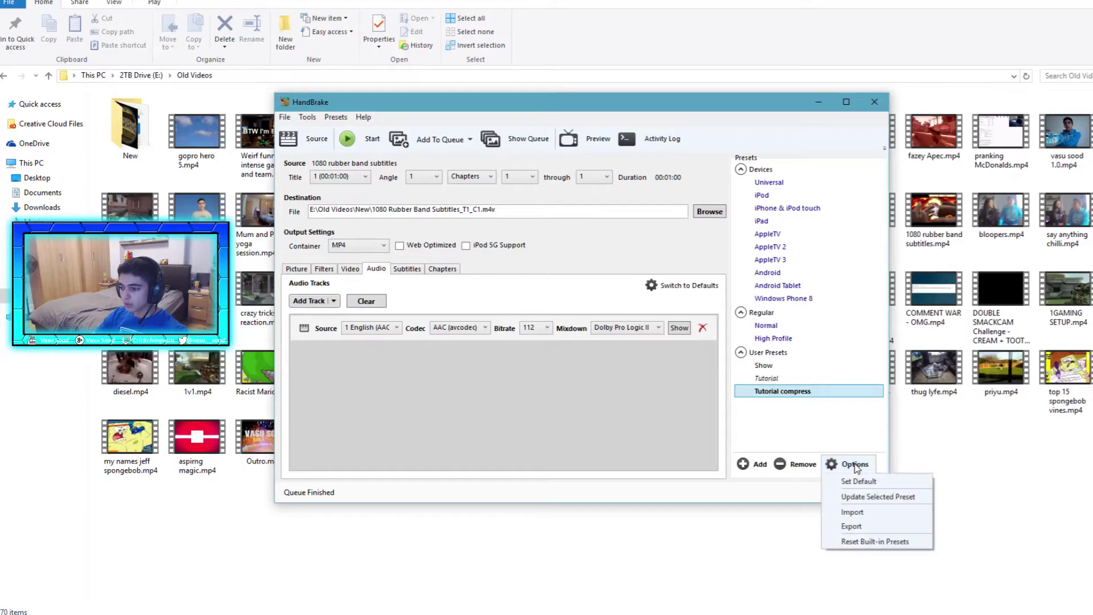
{"action": "left_click", "coordinate": [874, 483]}
{"action": "left_click", "coordinate": [666, 352]}
- Update the Tutorial compress preset with the current encoding settings
{"action": "left_click", "coordinate": [854, 464]}
{"action": "left_click", "coordinate": [883, 498]}
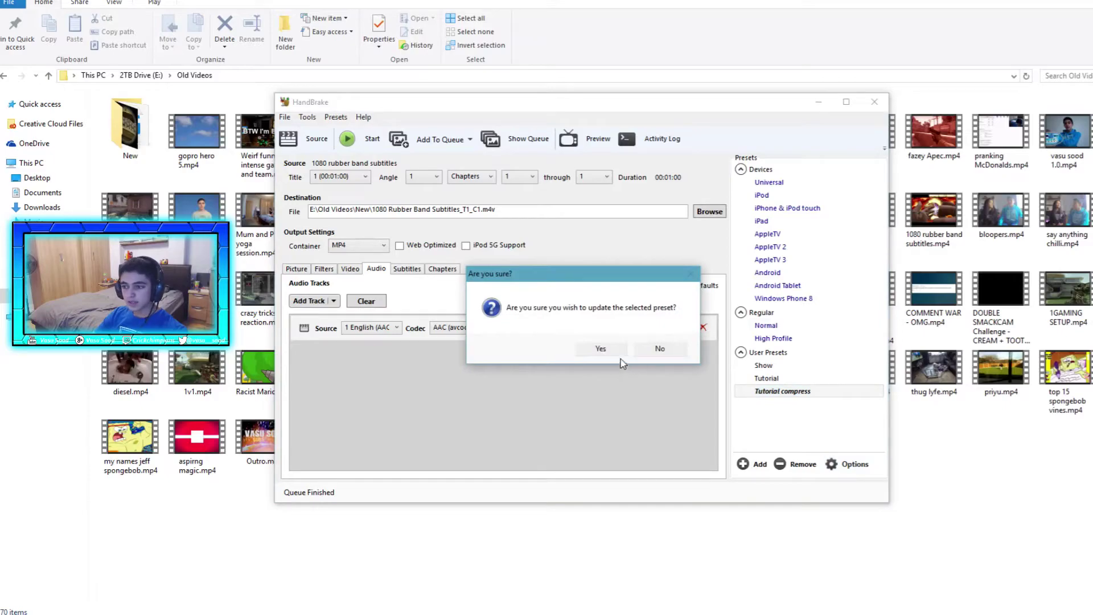
{"action": "left_click", "coordinate": [601, 349]}
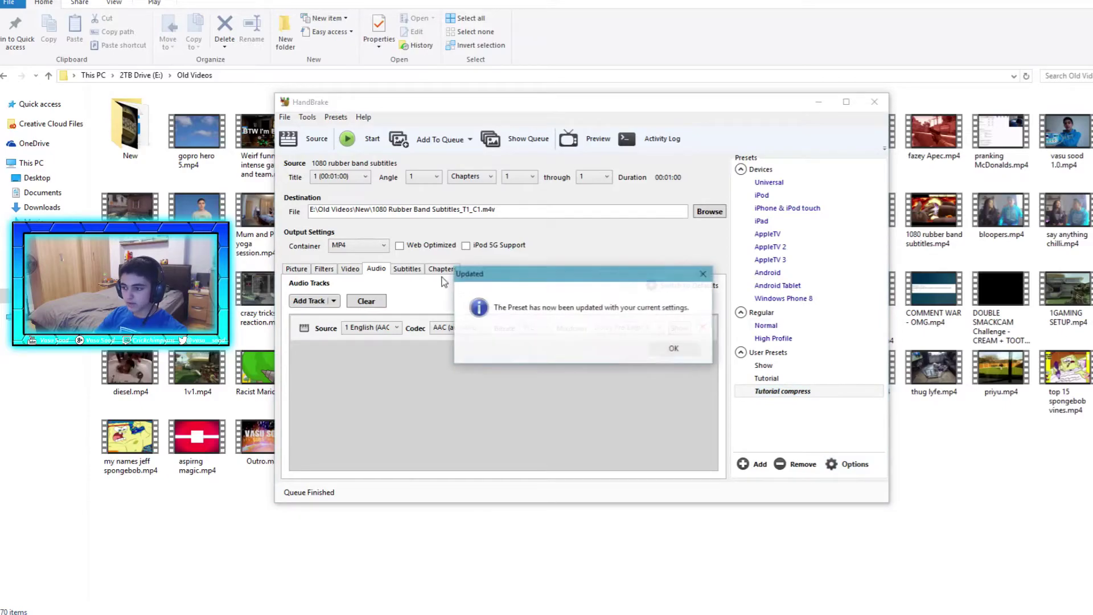
{"action": "left_click", "coordinate": [698, 350]}
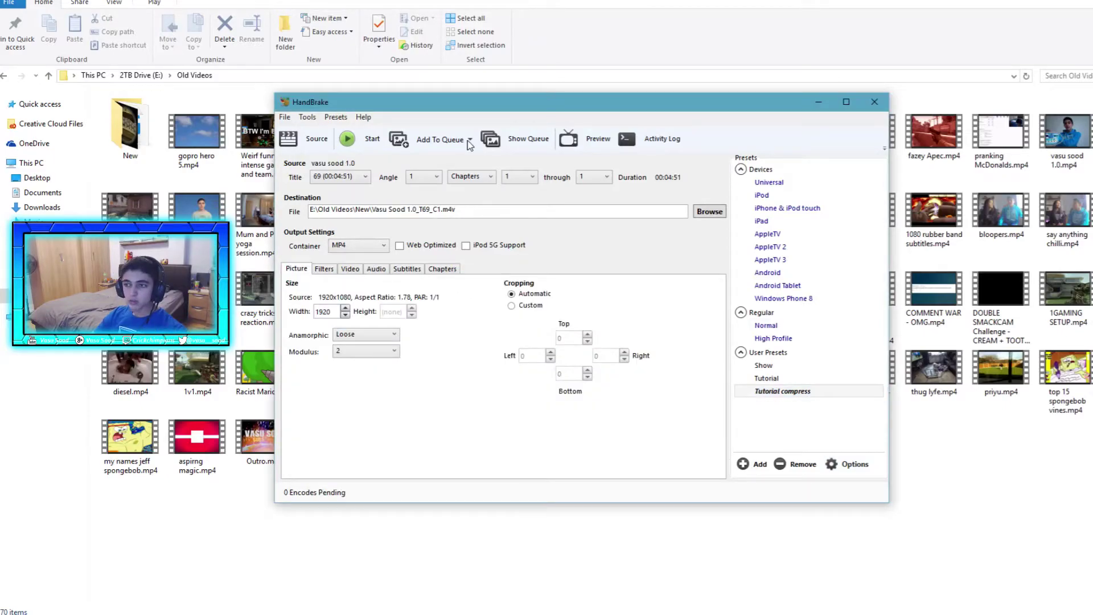
- Queue every title from the source folder with Add All and start encoding
{"action": "left_click", "coordinate": [470, 140]}
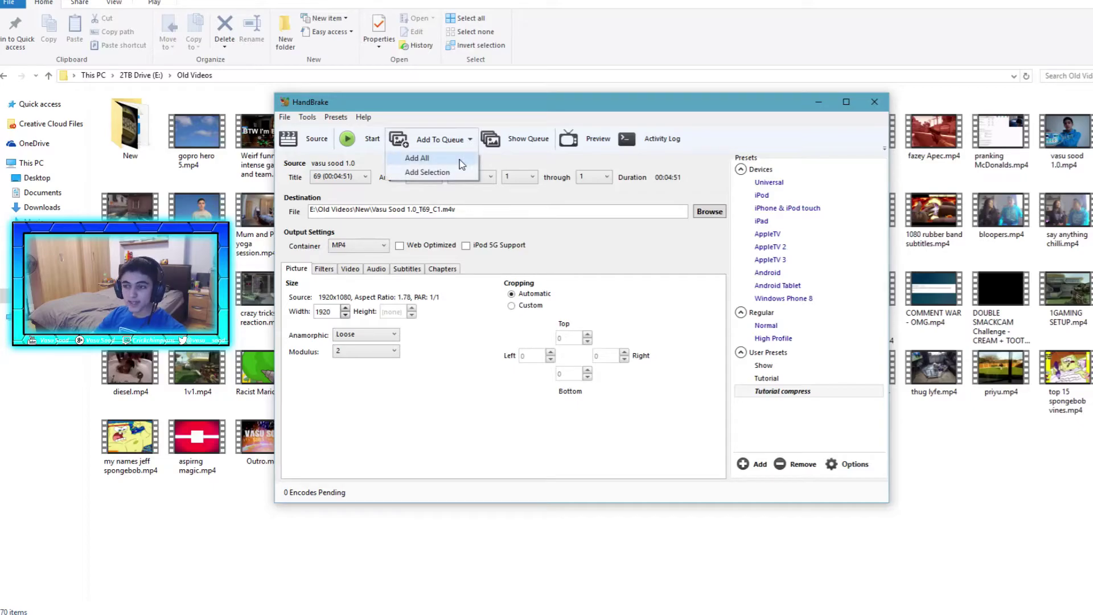
{"action": "left_click", "coordinate": [461, 162]}
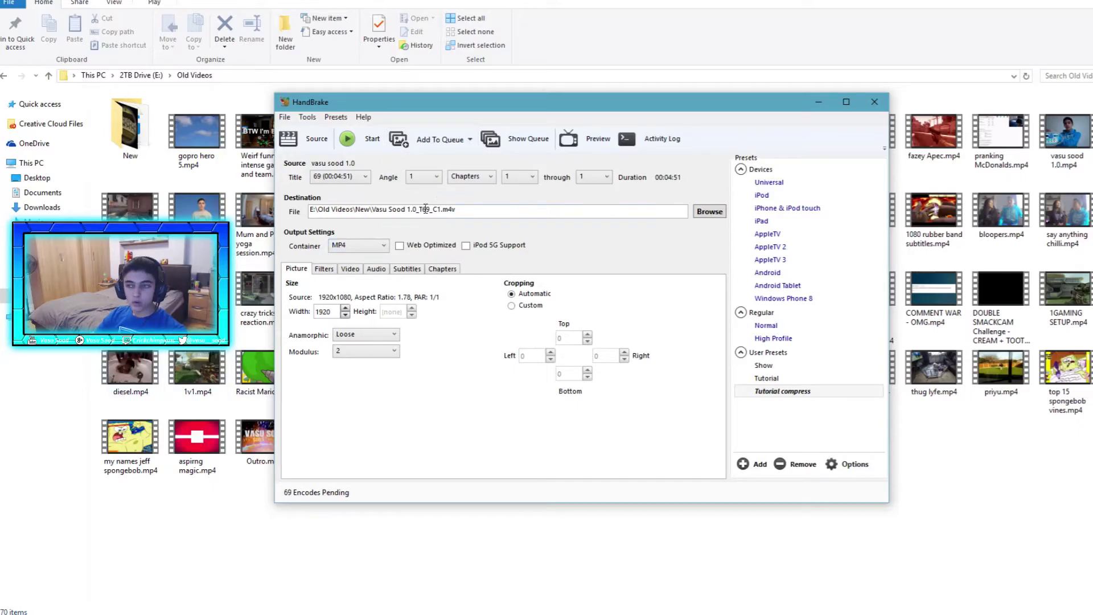
{"action": "left_click", "coordinate": [521, 140]}
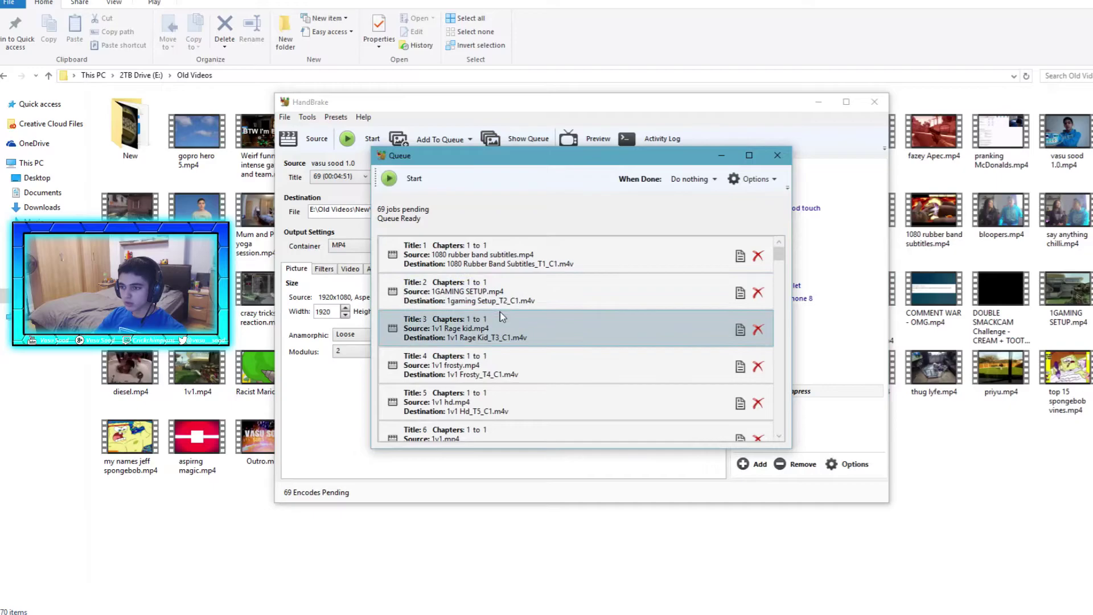
{"action": "scroll", "coordinate": [495, 302], "scroll_direction": "down", "scroll_amount": 7}
{"action": "scroll", "coordinate": [496, 302], "scroll_direction": "up", "scroll_amount": 7}
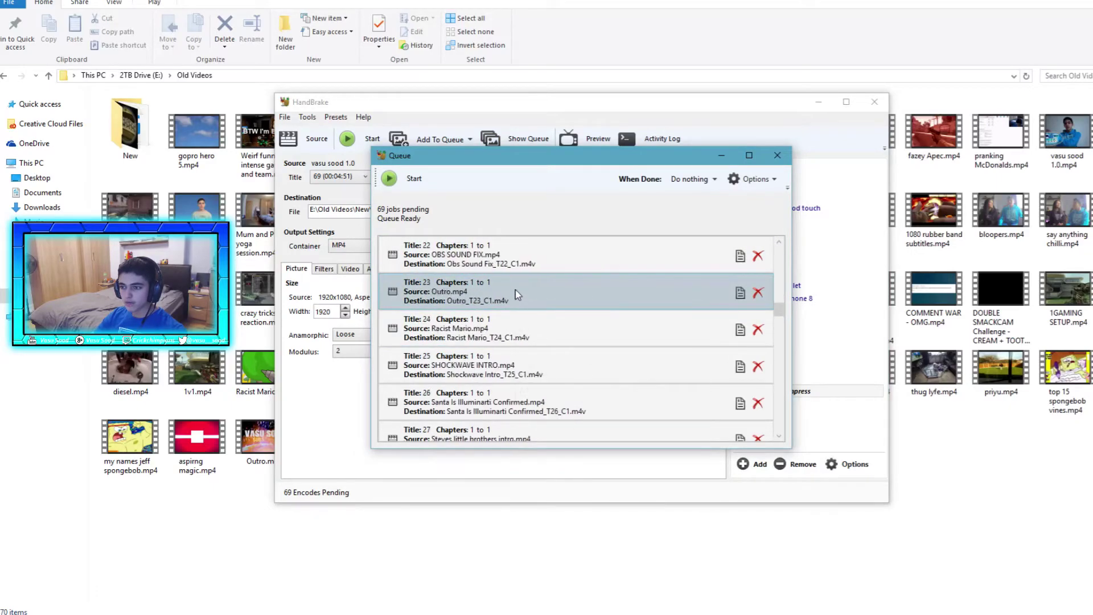
{"action": "left_click", "coordinate": [414, 178]}
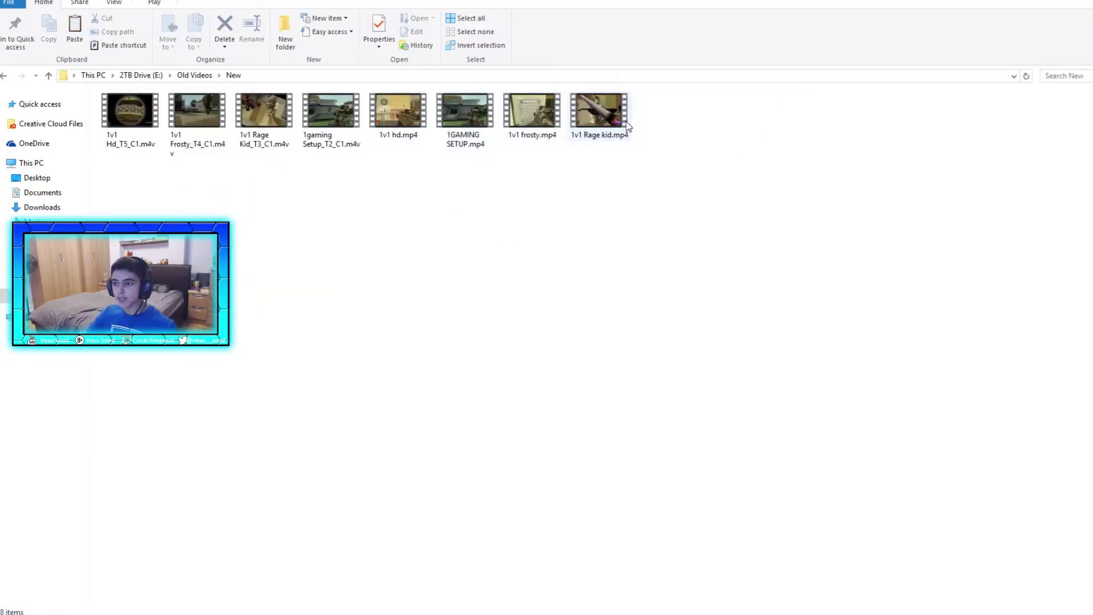
- Compare resolution and bitrate details of the original and encoded 1v1 Rage Kid videos
{"action": "left_click", "coordinate": [620, 111]}
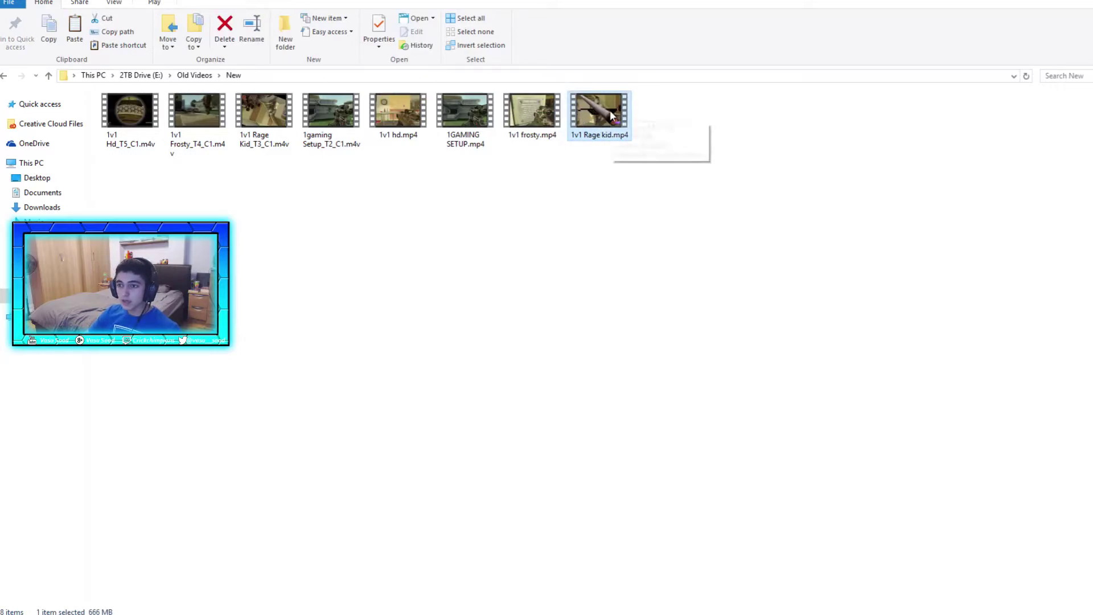
{"action": "right_click", "coordinate": [610, 114]}
{"action": "left_click", "coordinate": [669, 370]}
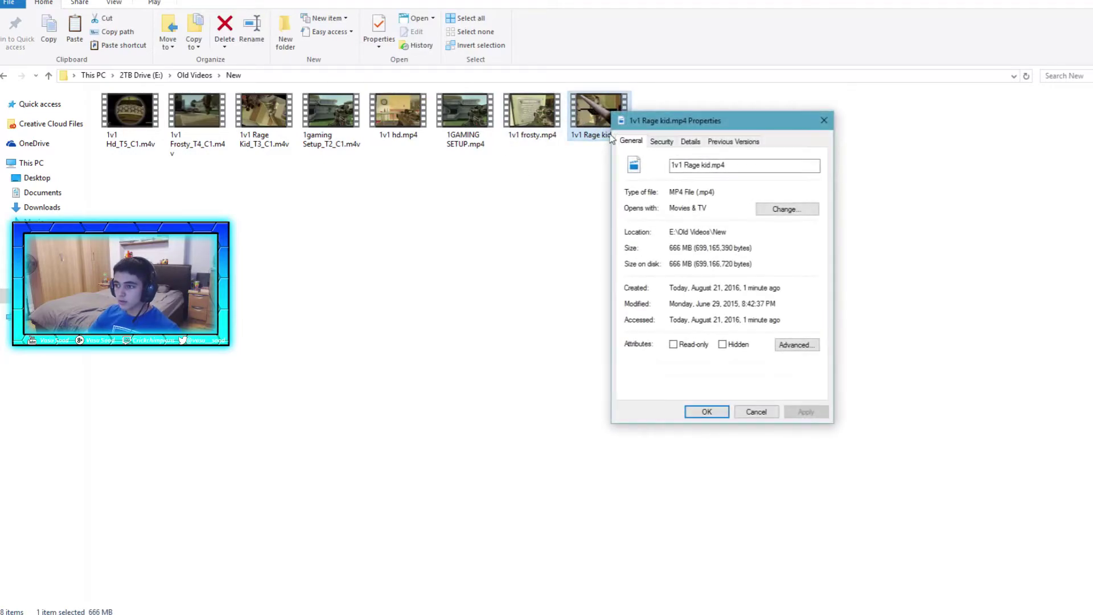
{"action": "left_click", "coordinate": [691, 141]}
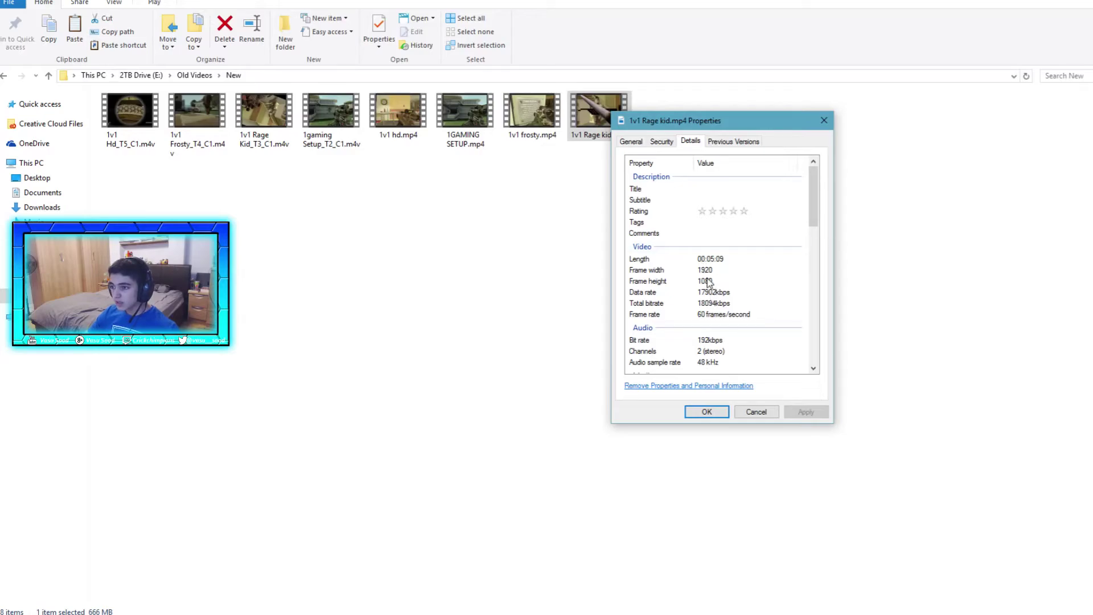
{"action": "left_click", "coordinate": [706, 412]}
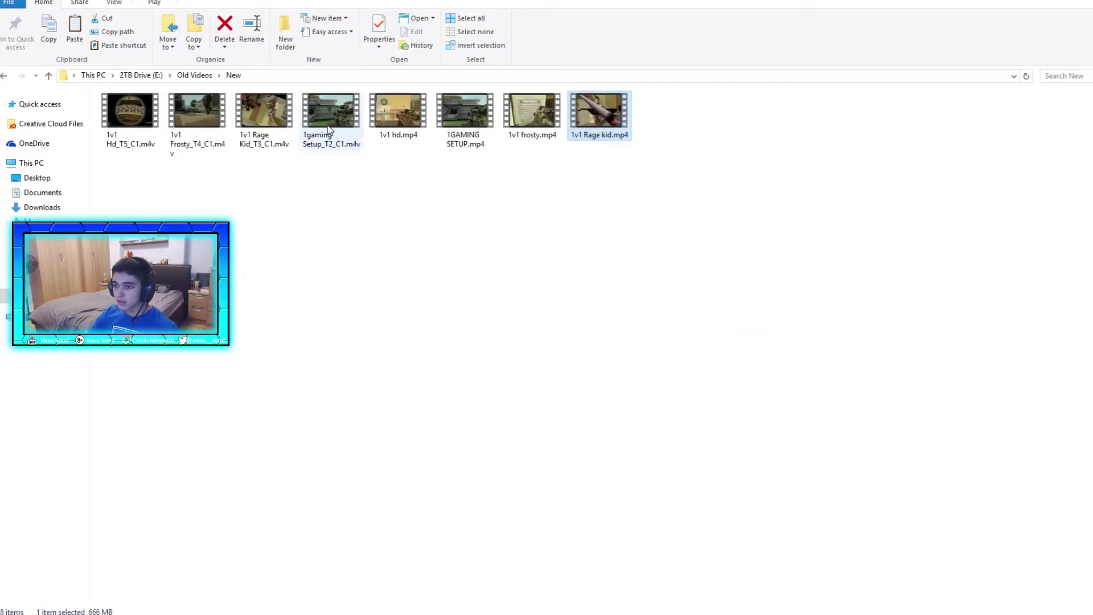
{"action": "right_click", "coordinate": [255, 121]}
{"action": "left_click", "coordinate": [312, 376]}
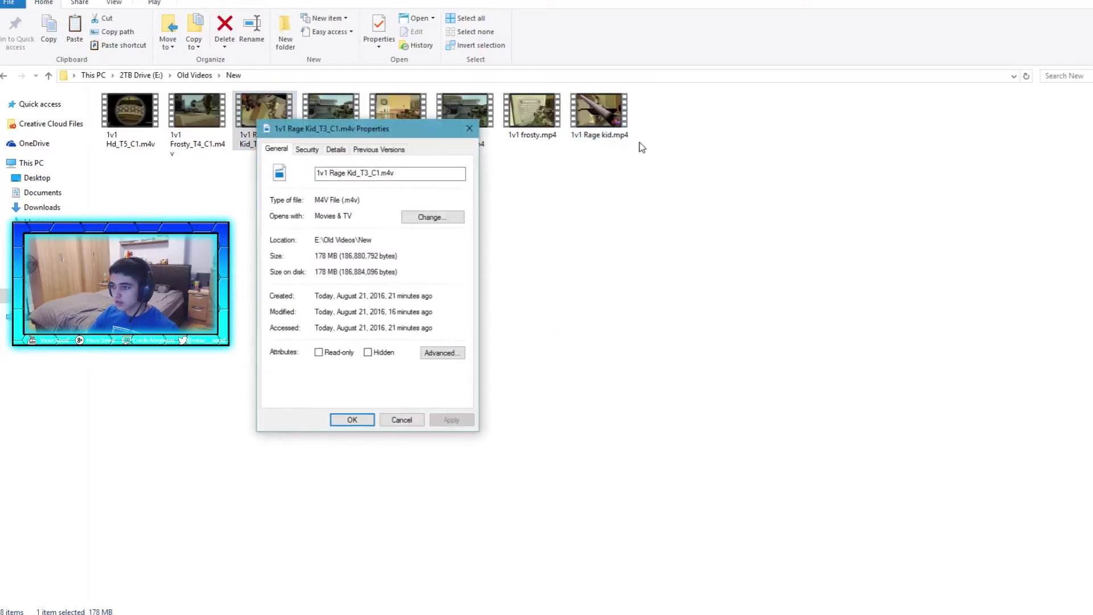
{"action": "left_click", "coordinate": [337, 149]}
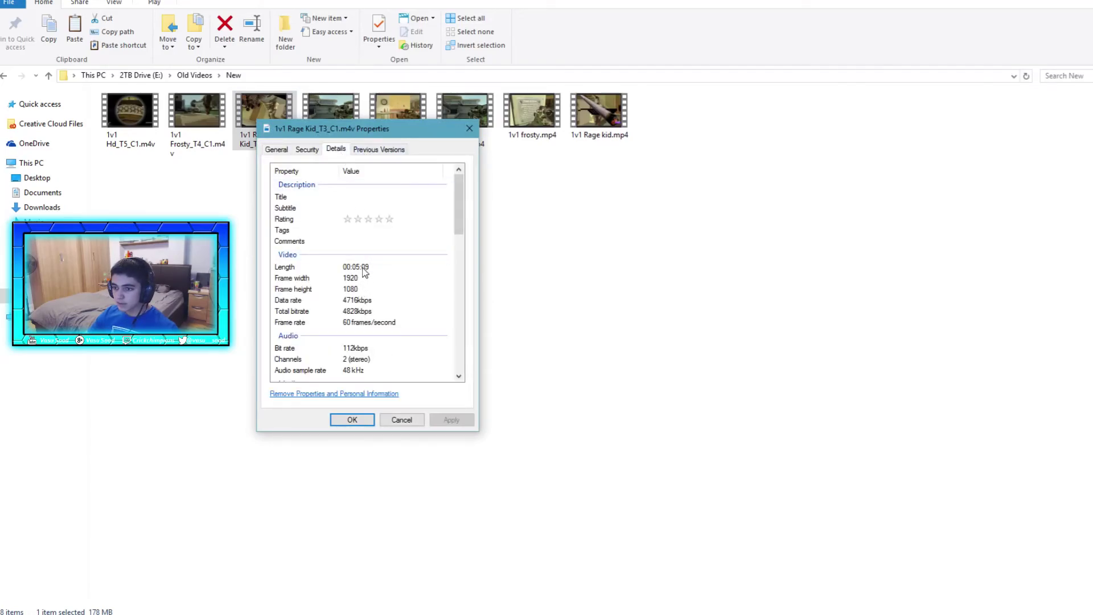
{"action": "left_click", "coordinate": [353, 419]}
- Compare details of the original 1v1 hd video and its encoded 1v1 Hd_T5_C1.m4v copy
{"action": "right_click", "coordinate": [409, 108]}
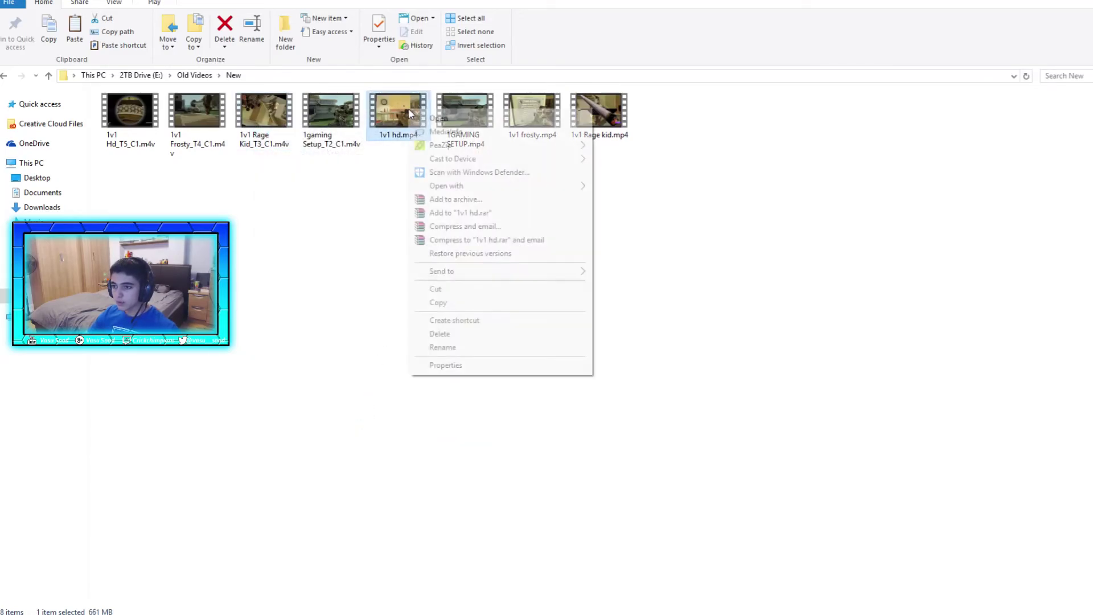
{"action": "left_click", "coordinate": [462, 365]}
{"action": "left_click", "coordinate": [492, 139]}
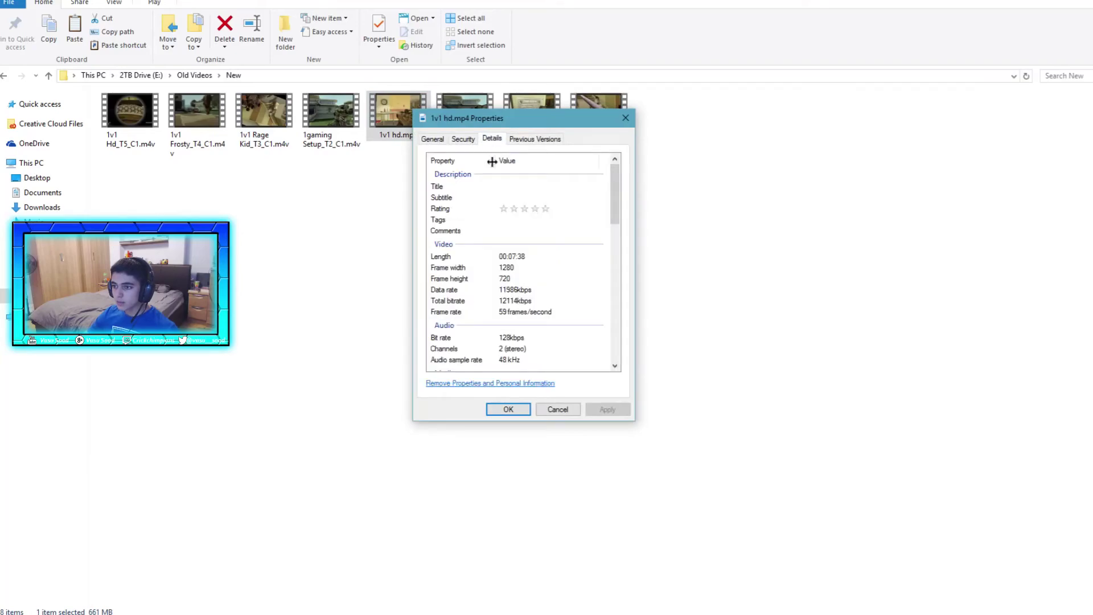
{"action": "left_click", "coordinate": [509, 409]}
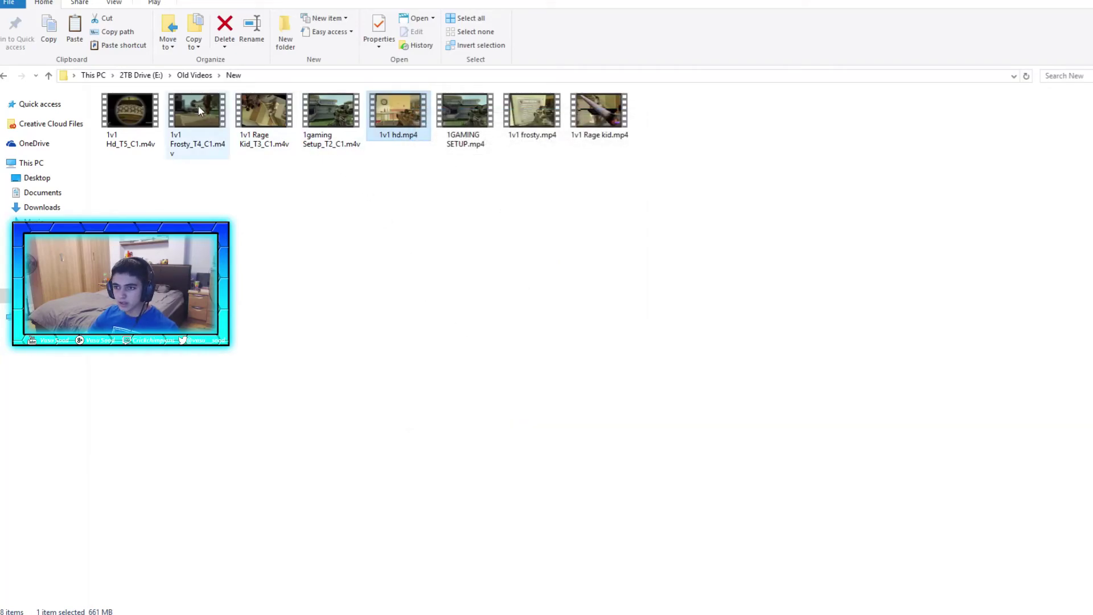
{"action": "right_click", "coordinate": [137, 105]}
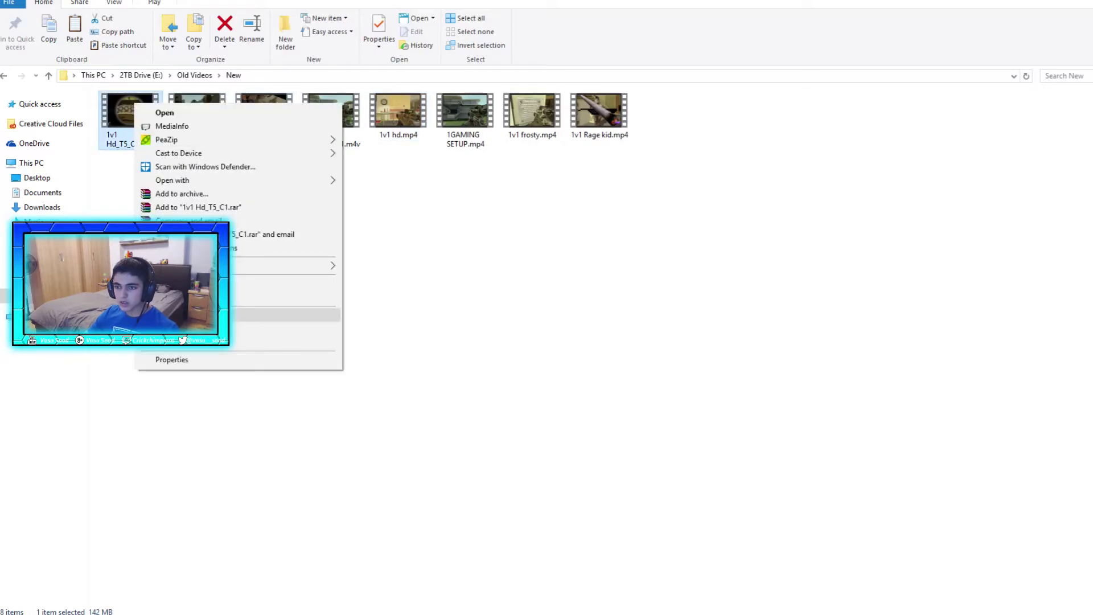
{"action": "left_click", "coordinate": [172, 360]}
{"action": "left_click", "coordinate": [218, 133]}
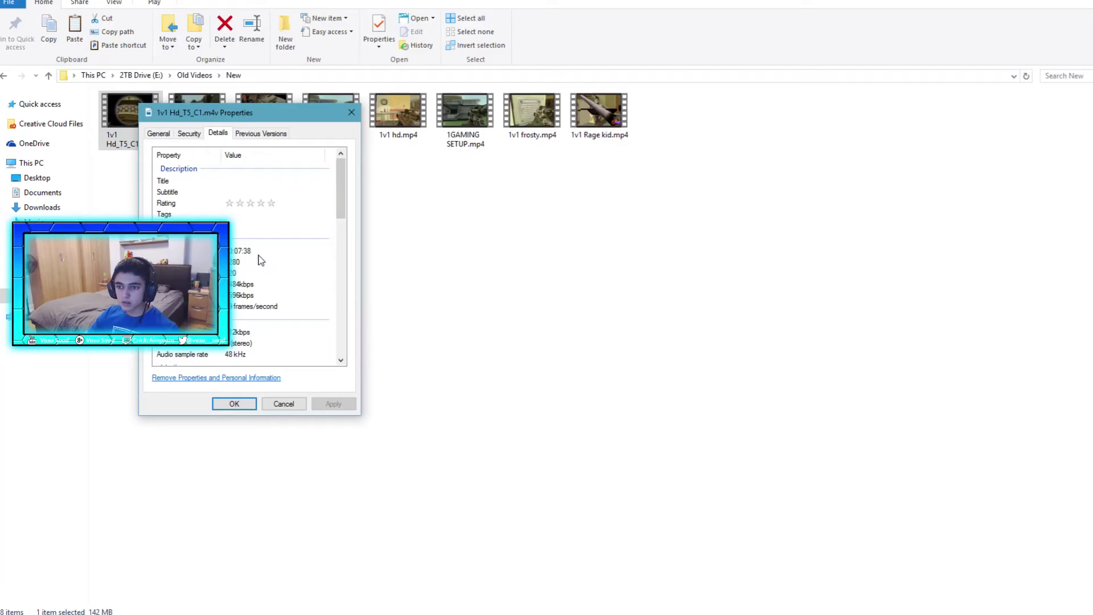
{"action": "left_click", "coordinate": [234, 403]}
- Select the four original MP4s (2.13 GB), then the four .m4v copies (480 MB)
{"action": "left_click_drag", "start_coordinate": [388, 164], "coordinate": [760, 73]}
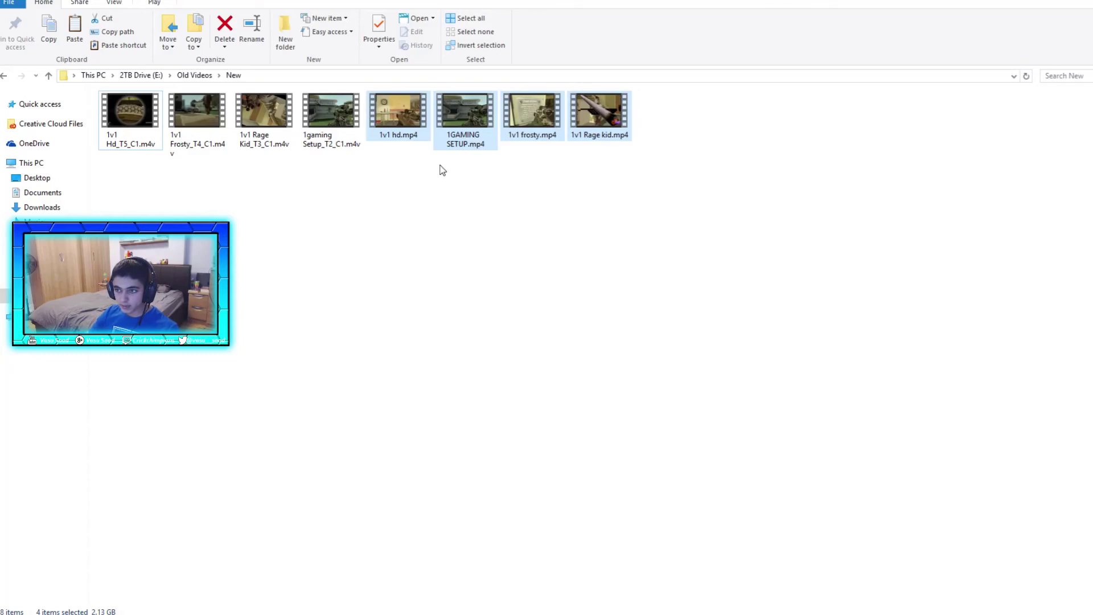
{"action": "left_click_drag", "start_coordinate": [442, 170], "coordinate": [683, 99]}
{"action": "left_click", "coordinate": [424, 198]}
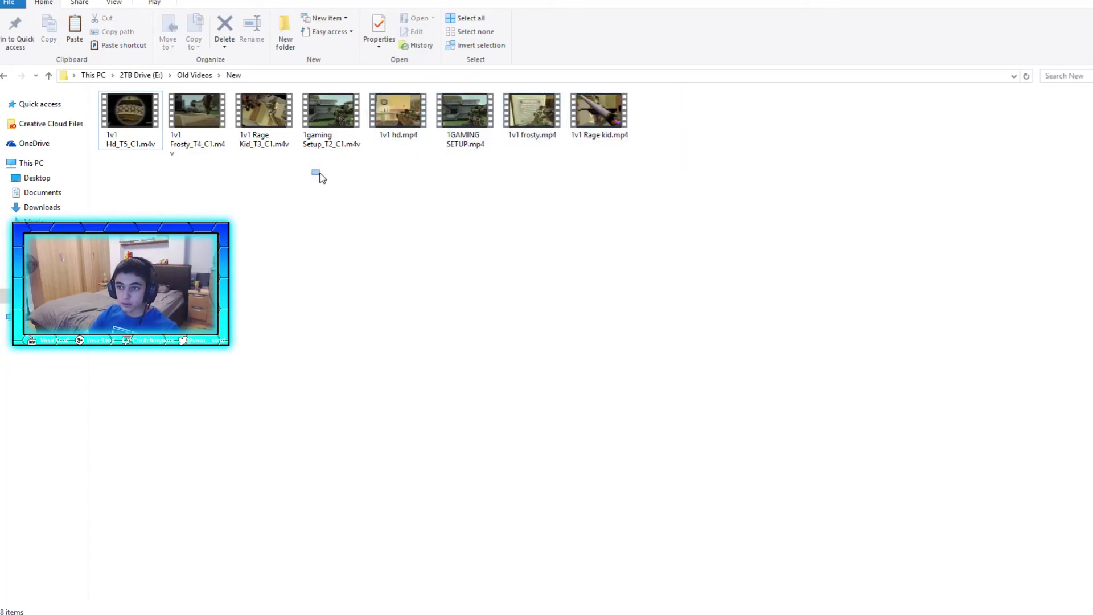
{"action": "left_click_drag", "start_coordinate": [319, 177], "coordinate": [90, 89]}
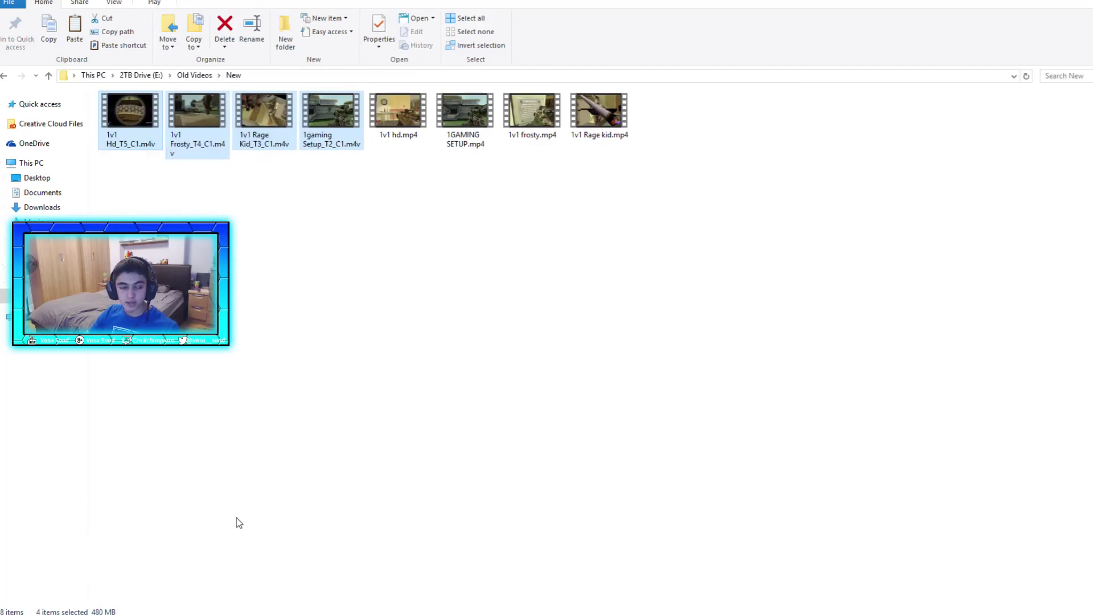